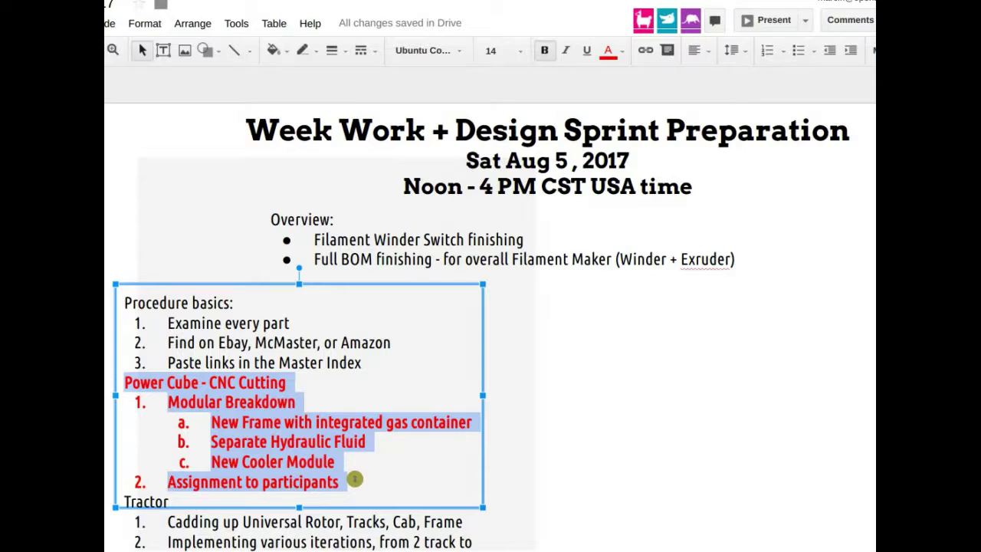
Bring up the Final Filament Winder CAD slide after viewing the Development Team Critical Path 2017 slide.
key("alt+Tab")
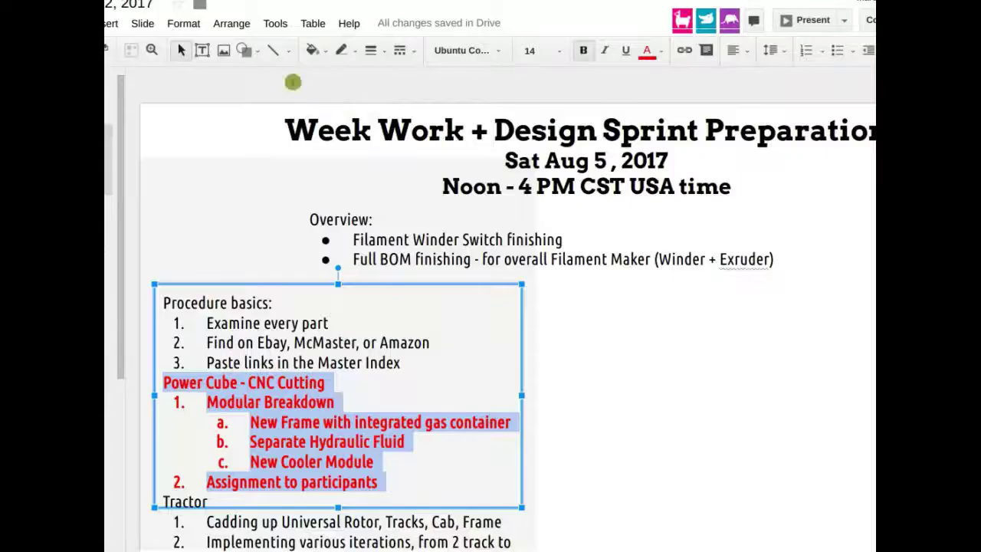
key("Page_Down")
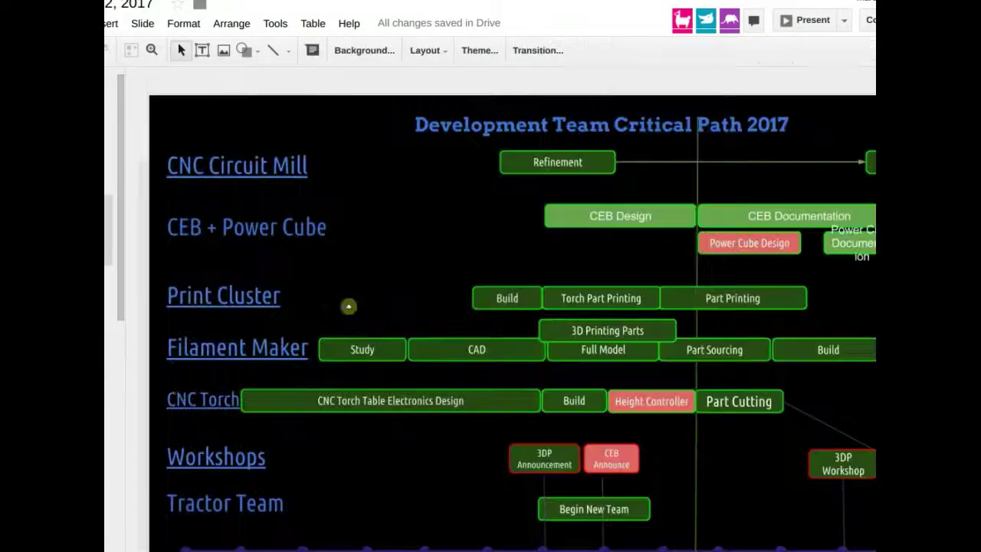
key("Page_Down")
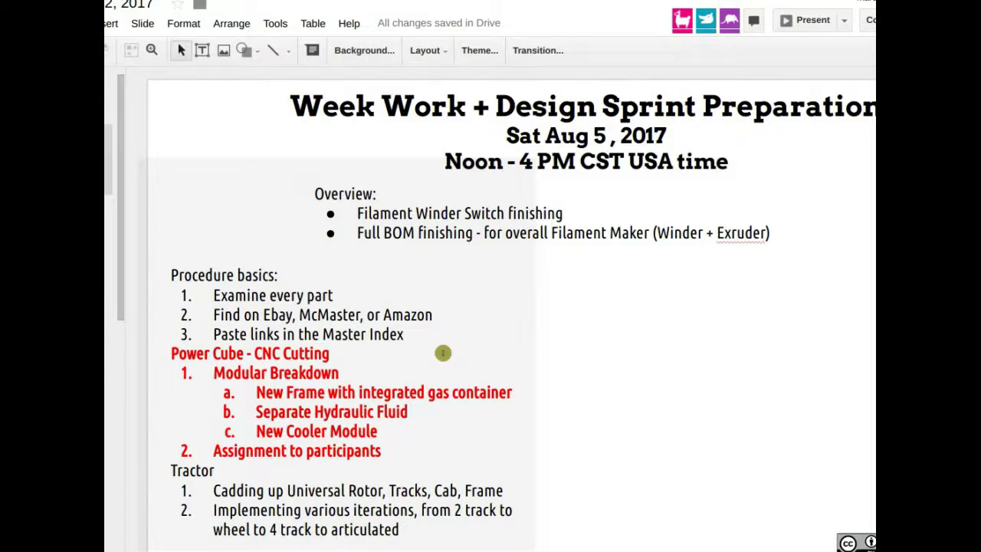
key("Down")
key("Down")
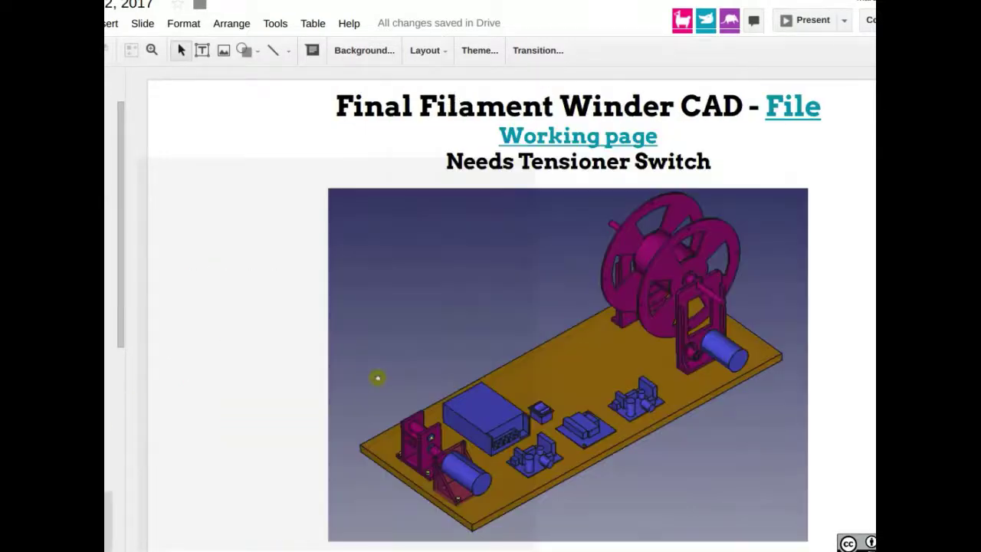
Move the winder image up close beneath the heading and shift the heading text box slightly left so the two line up.
left_click(580, 414)
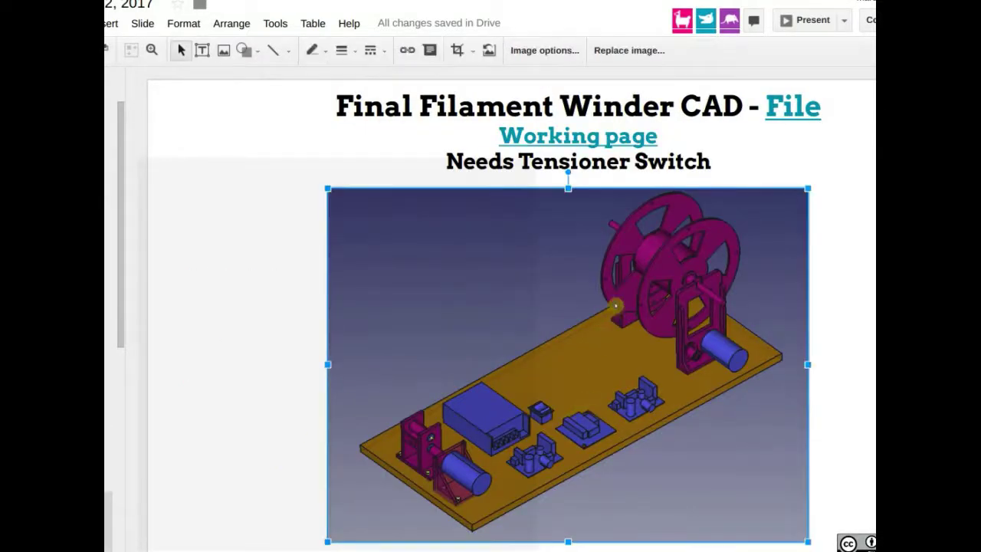
left_click_drag(764, 352, 757, 336)
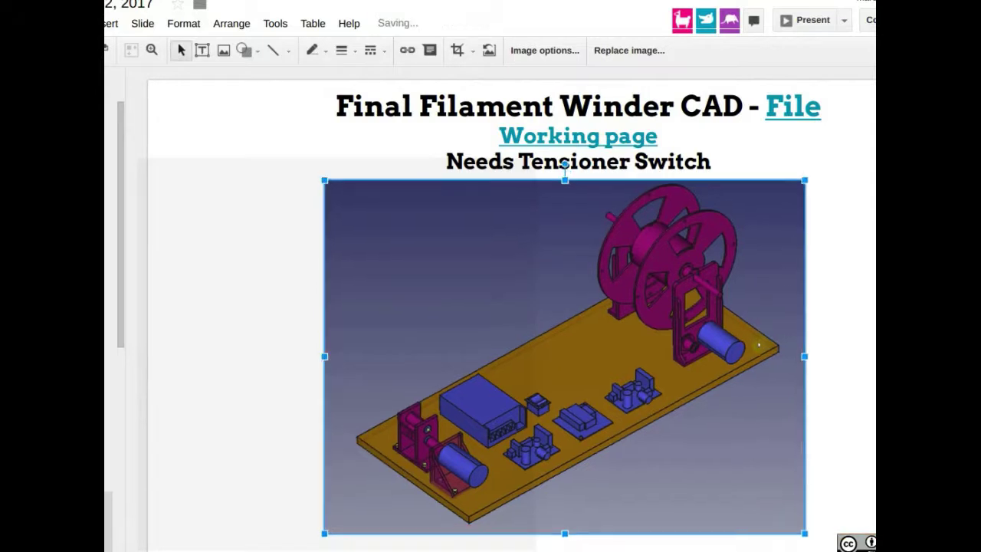
left_click(514, 87)
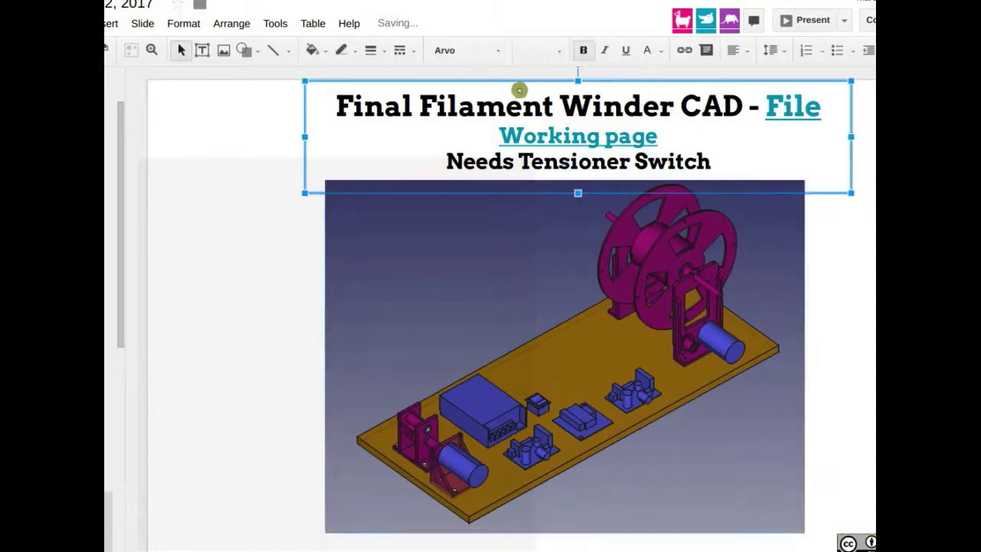
left_click_drag(601, 87, 579, 89)
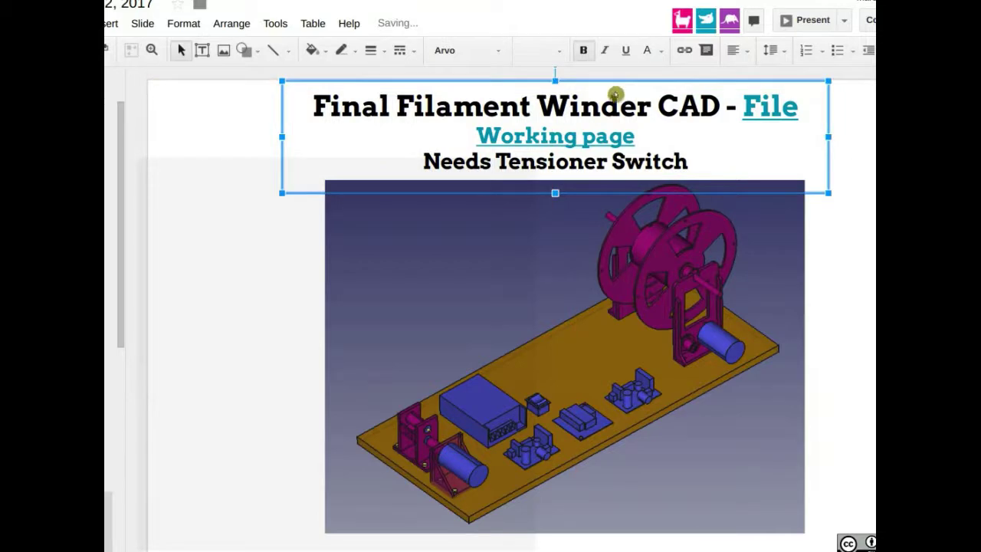
left_click_drag(721, 284, 724, 284)
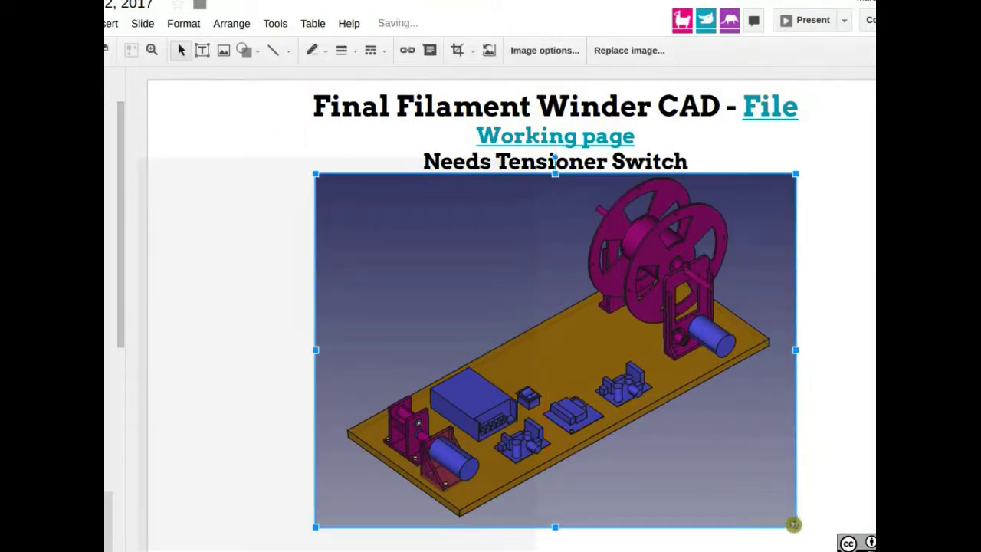
Enlarge the winder image proportionally and centre it beneath the slide heading.
left_click_drag(796, 526, 815, 551)
left_click_drag(813, 508, 799, 505)
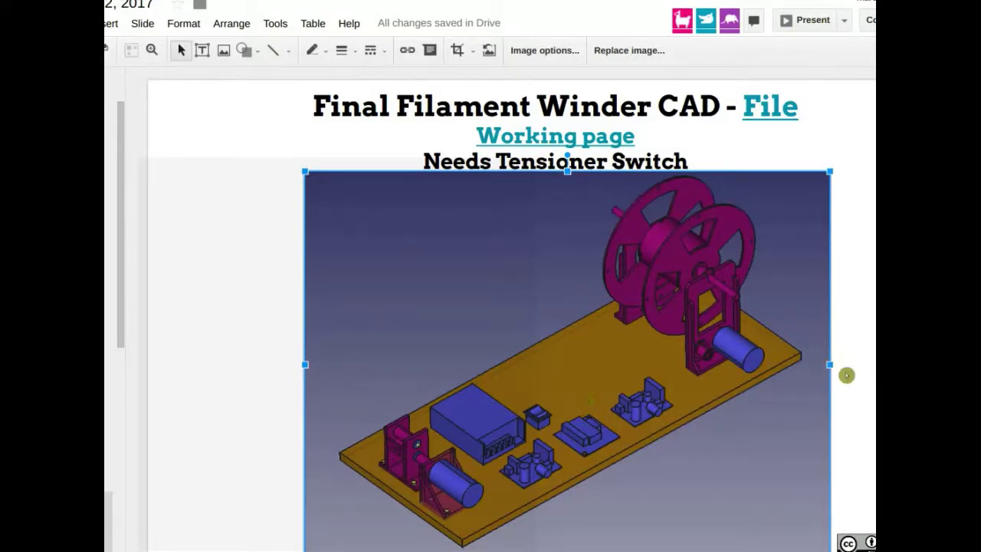
left_click_drag(770, 397, 744, 398)
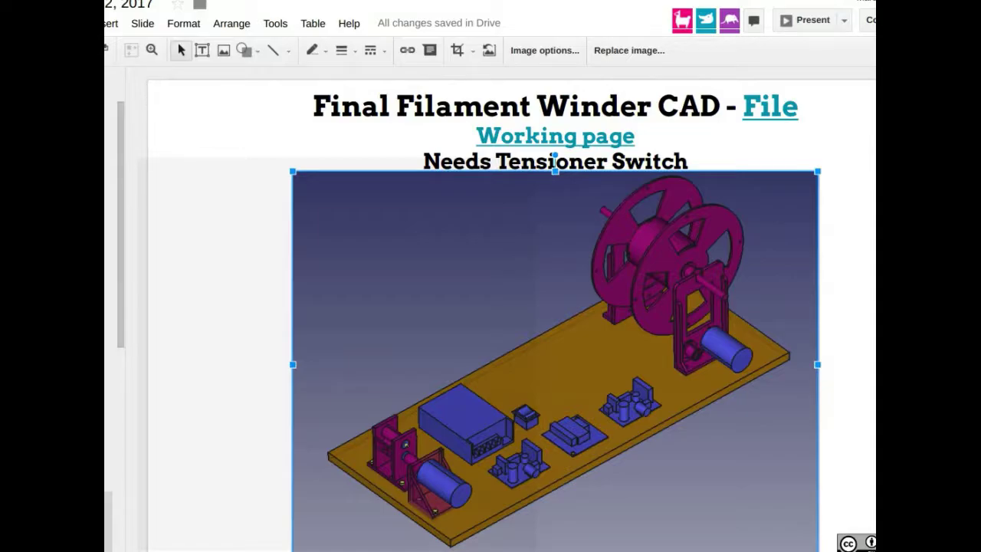
Switch to the Winder Master Part Index spreadsheet and view the subassembly rows at the end of the list.
key("alt+Tab")
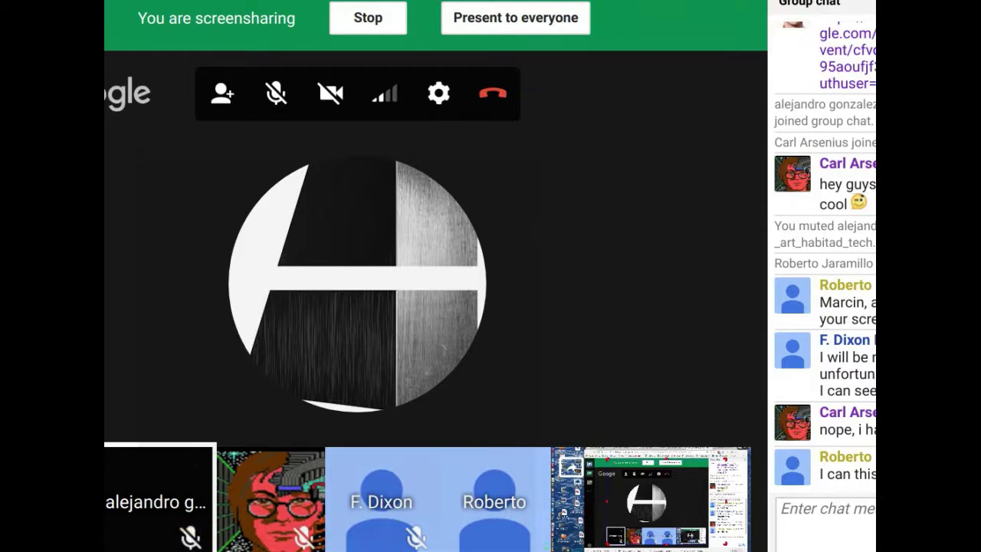
key("alt+Tab")
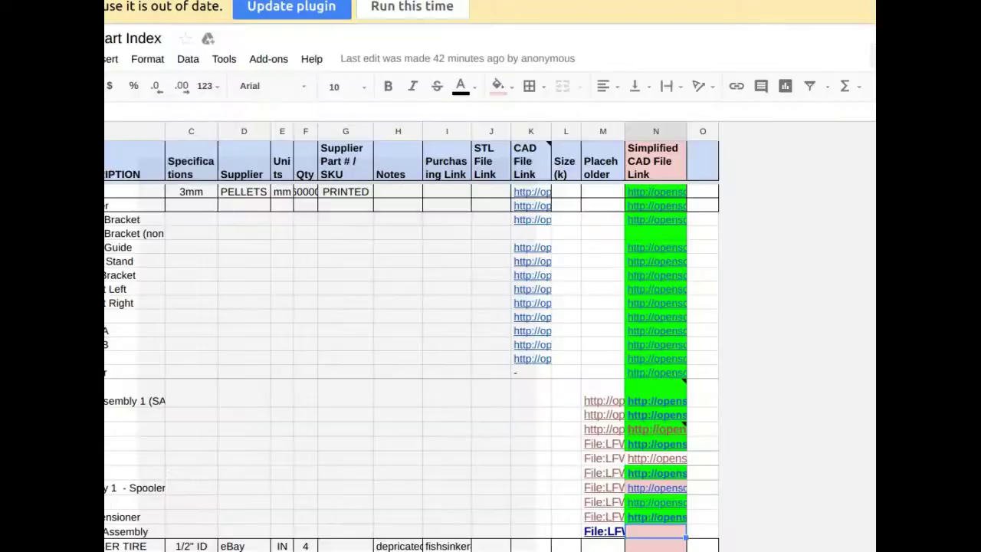
scroll(514, 432, "down", 1)
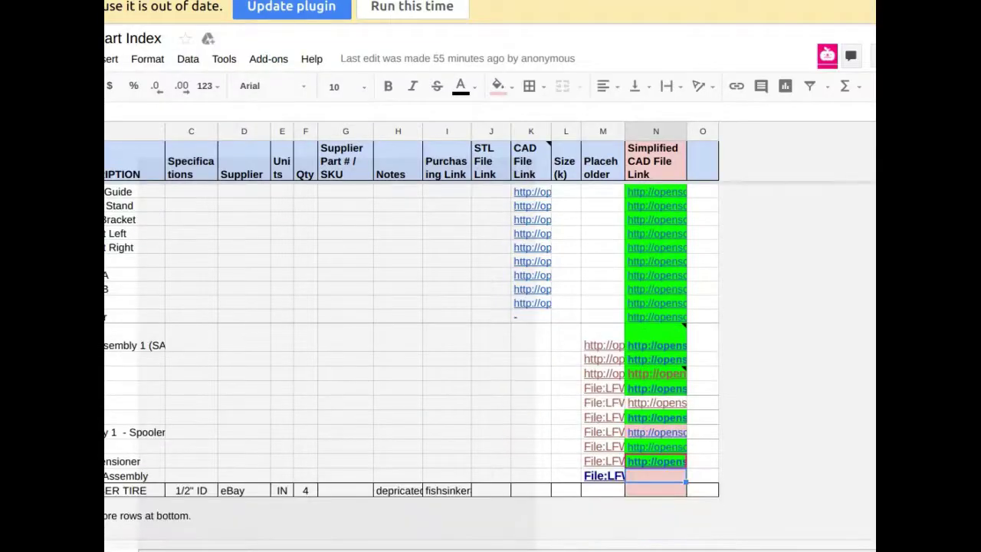
scroll(444, 83, "left", 3)
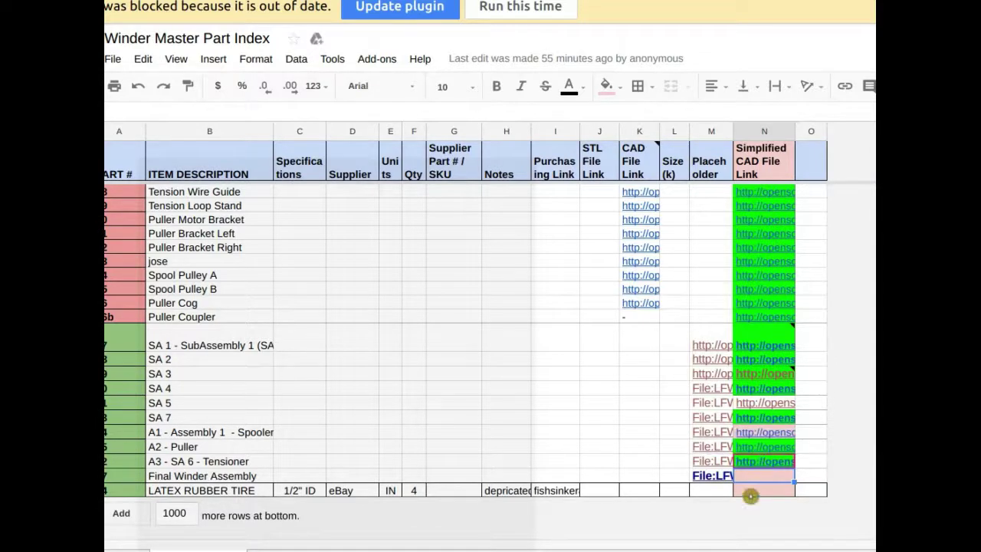
key("alt+Tab")
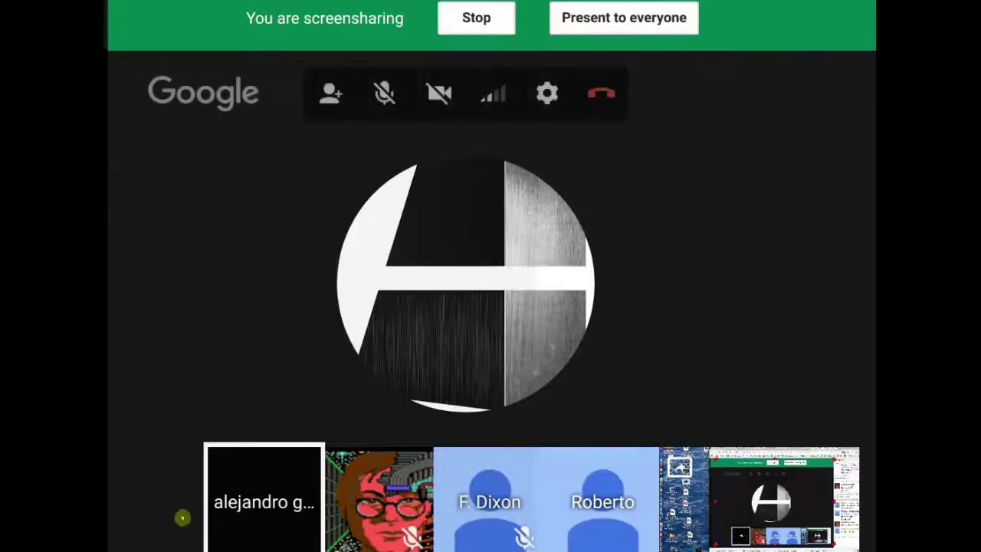
mouse_move(228, 488)
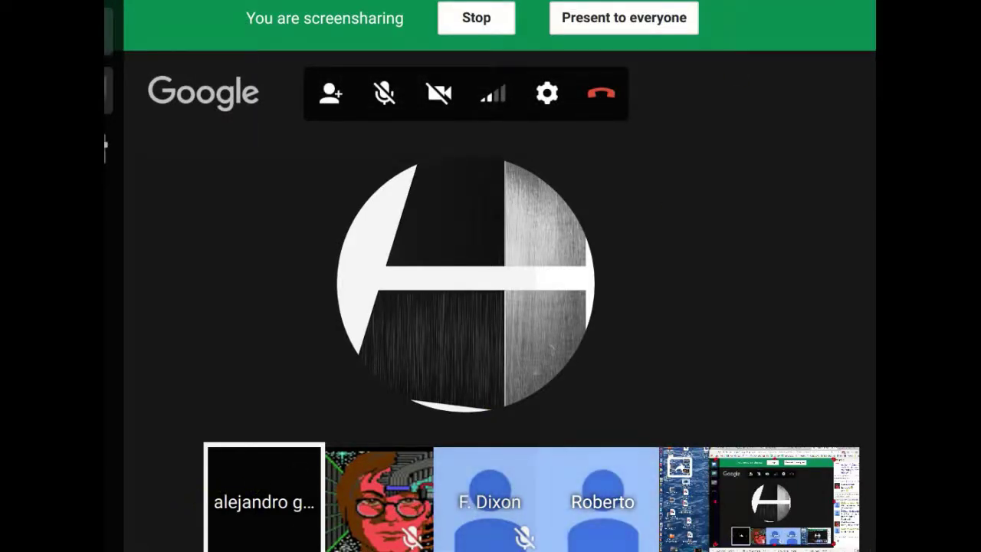
mouse_move(786, 530)
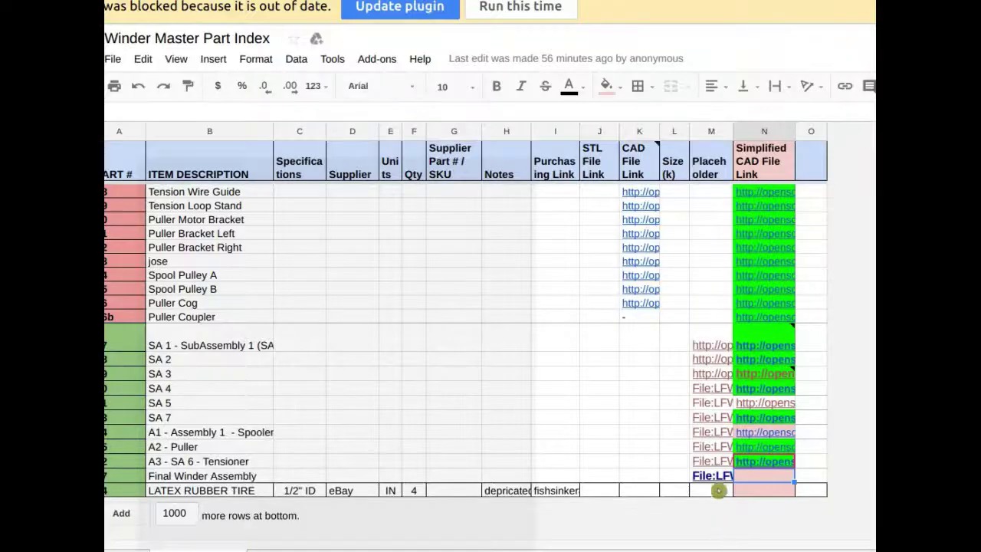
Select the Final Winder Assembly row from its item description through the Simplified CAD File Link column.
left_click(764, 476)
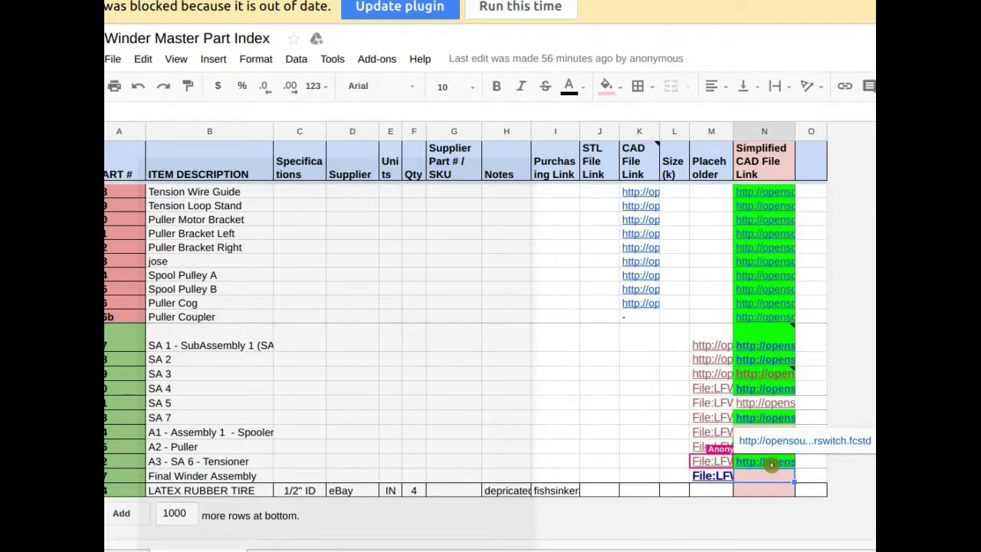
left_click(159, 475)
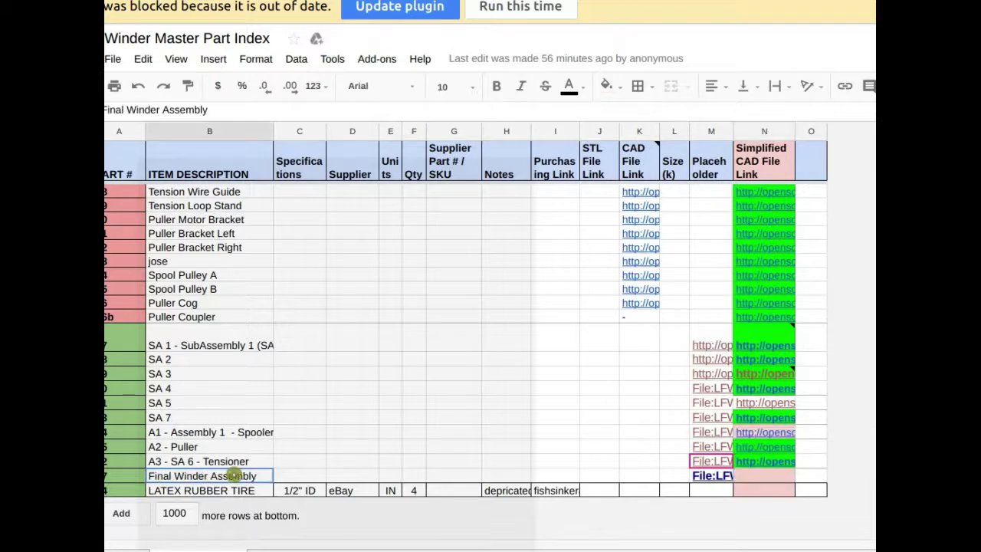
left_click(763, 474, "shift")
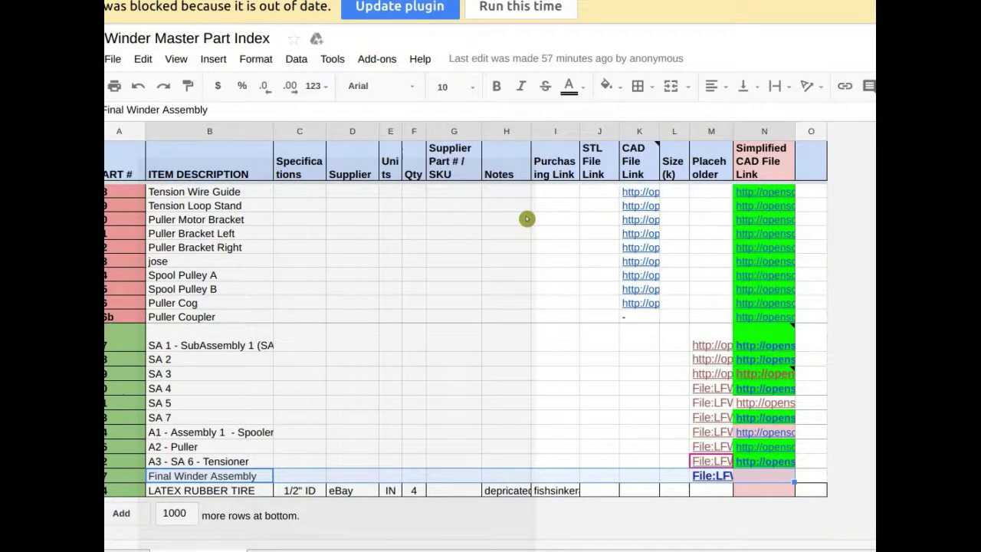
Check the Purchasing Link column of the Spooler Electronics section for parts with blank links, from the power supply to the M4 washer.
scroll(519, 291, "up", 10)
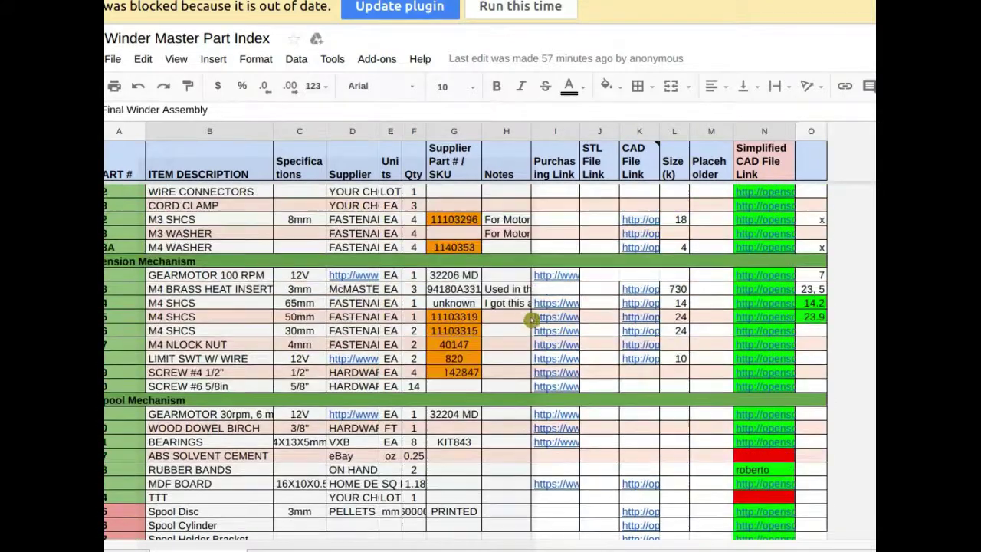
scroll(532, 320, "up", 3)
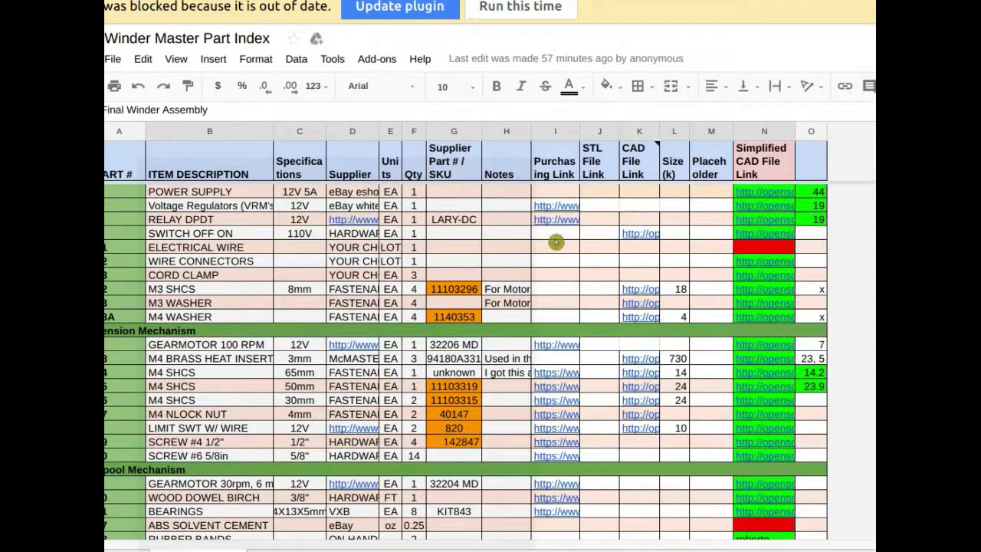
scroll(557, 242, "up", 1)
left_click(553, 205)
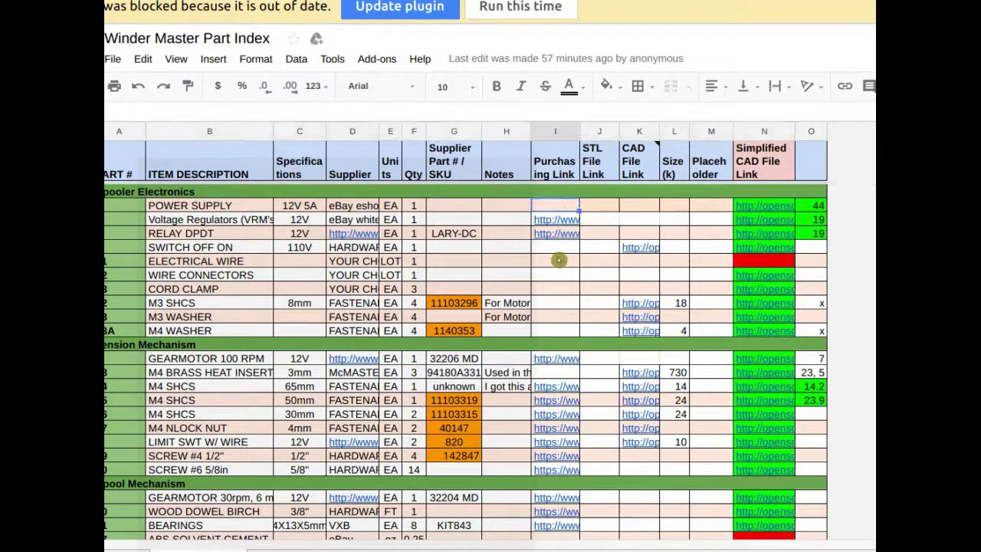
left_click_drag(557, 247, 554, 332)
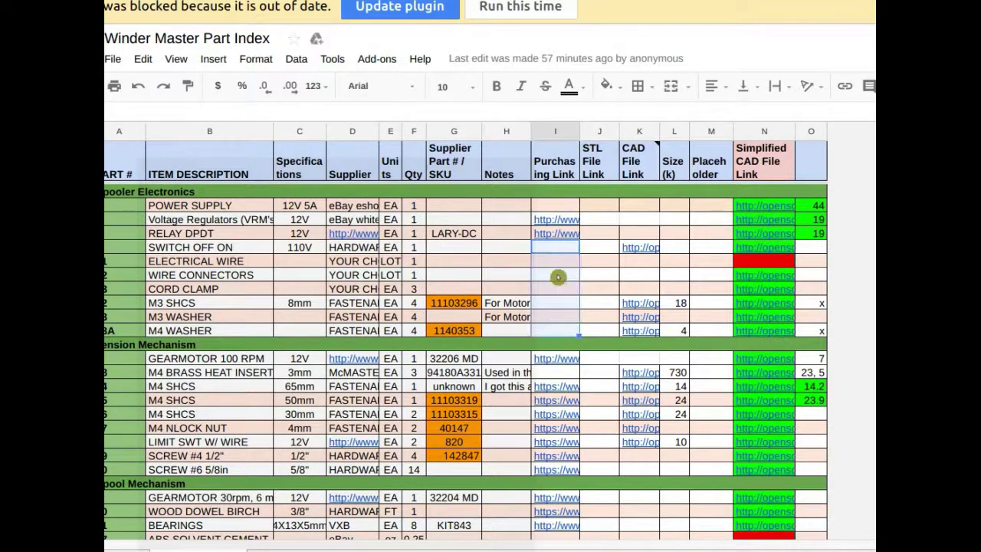
left_click(558, 250)
left_click(565, 274)
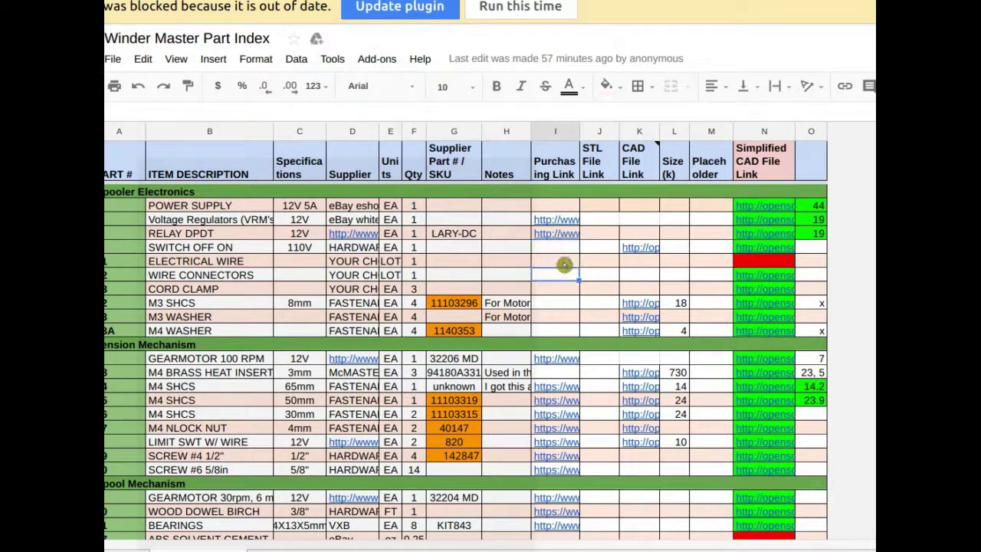
left_click(562, 290)
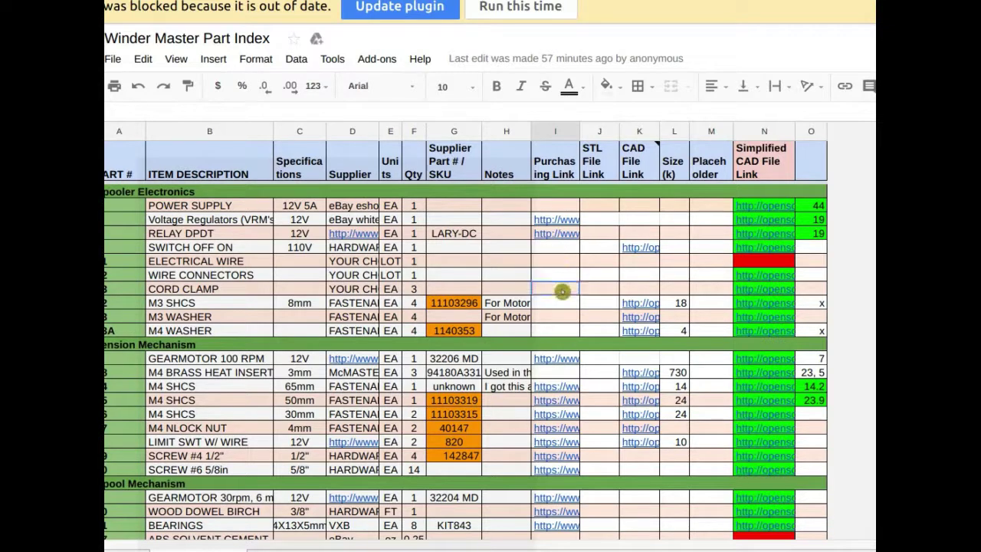
Open the purchasing link of the GEARMOTOR 100 RPM part in the Tension Mechanism section.
left_click(572, 361)
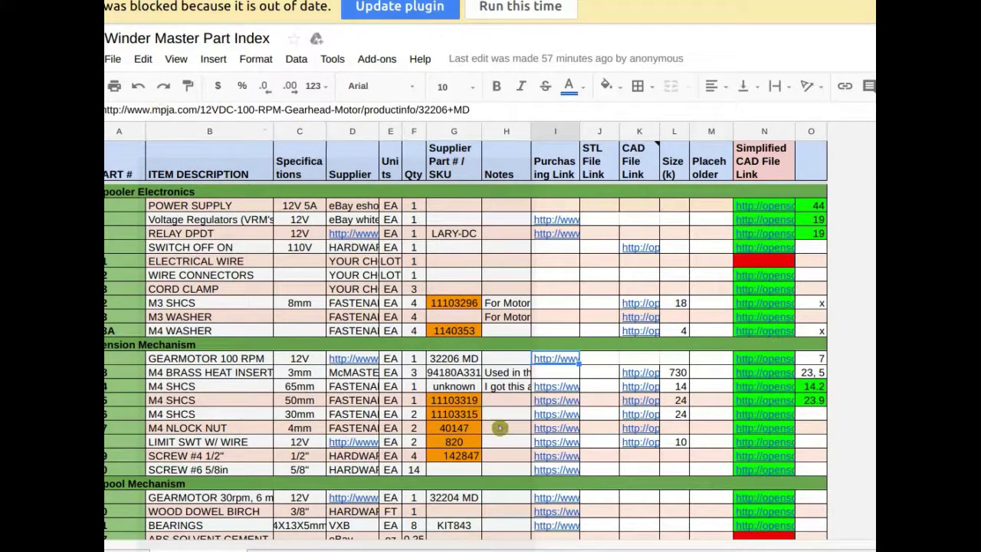
mouse_move(564, 358)
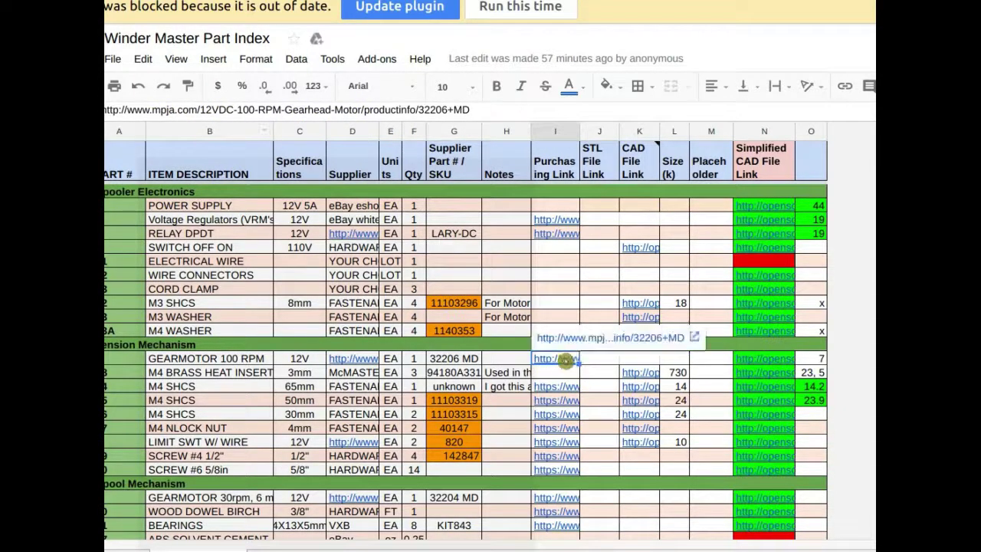
left_click(585, 341)
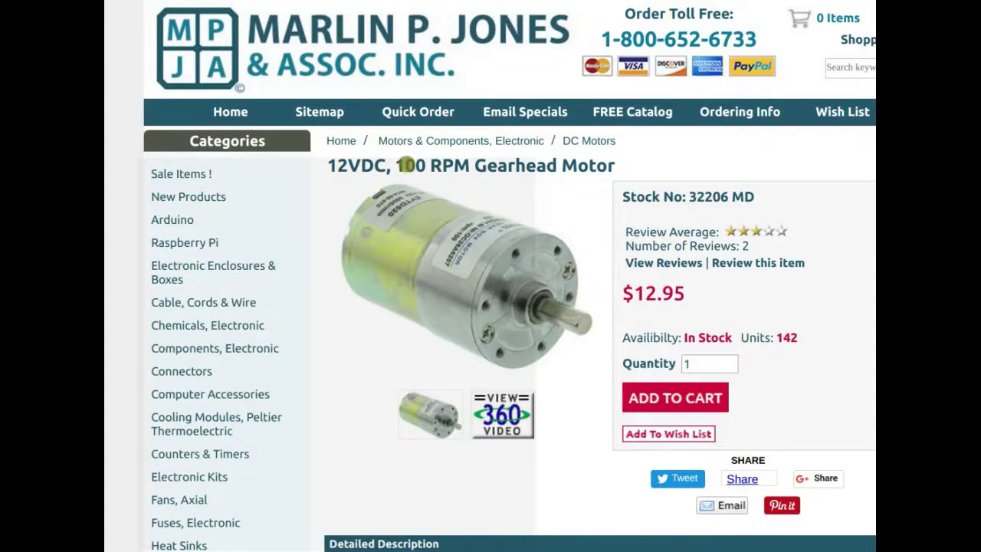
Highlight the gearhead motor's product title and examine its detailed description and reviews.
left_click_drag(620, 164, 336, 166)
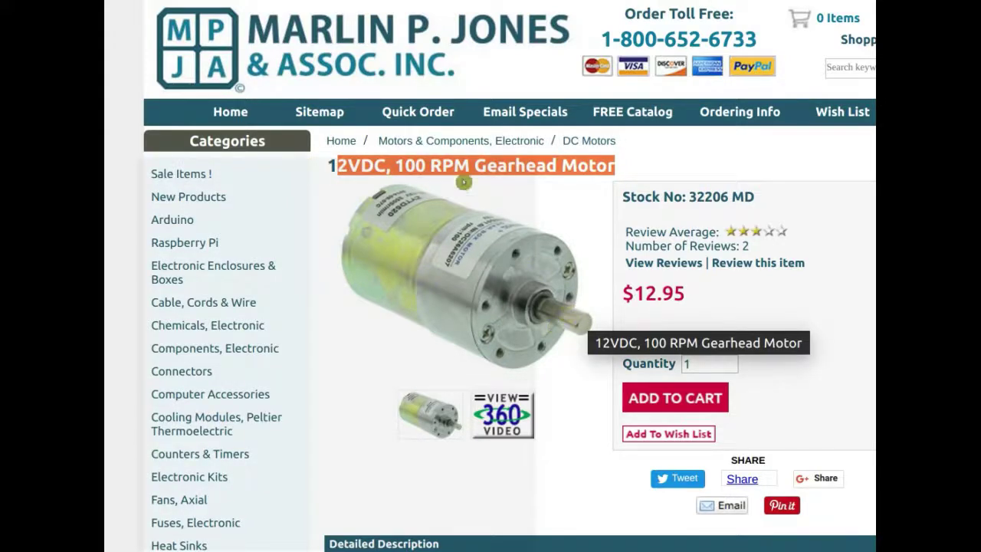
left_click_drag(395, 166, 490, 167)
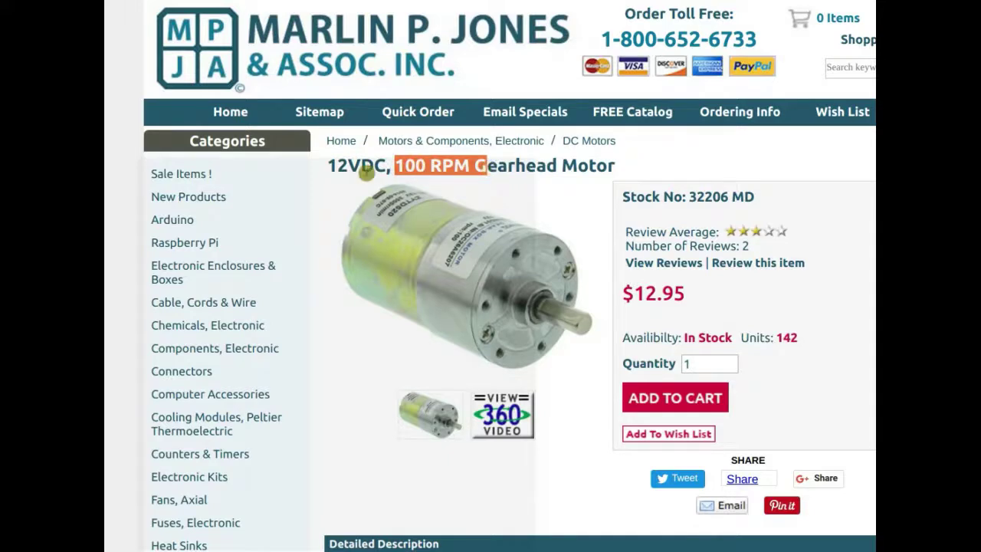
left_click_drag(329, 166, 640, 168)
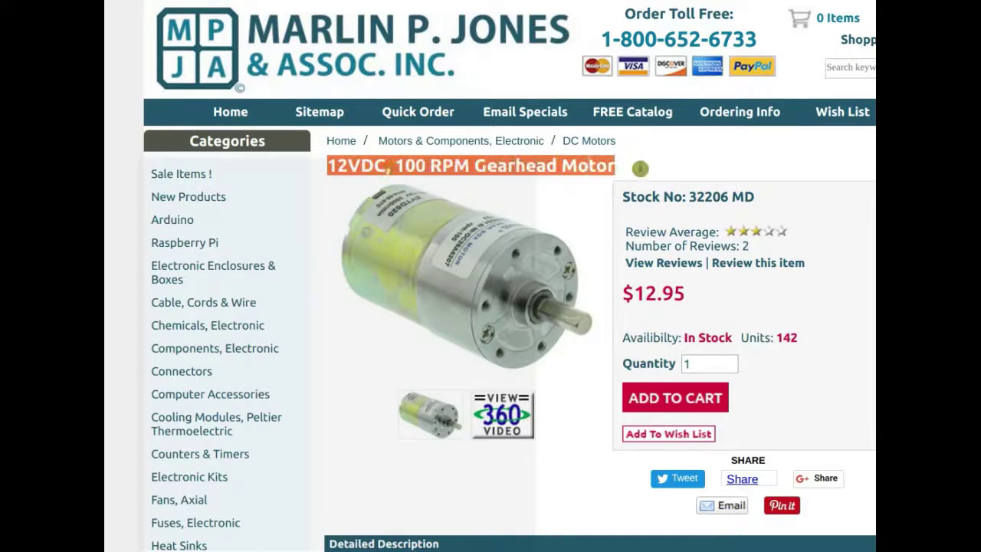
scroll(679, 333, "down", 2)
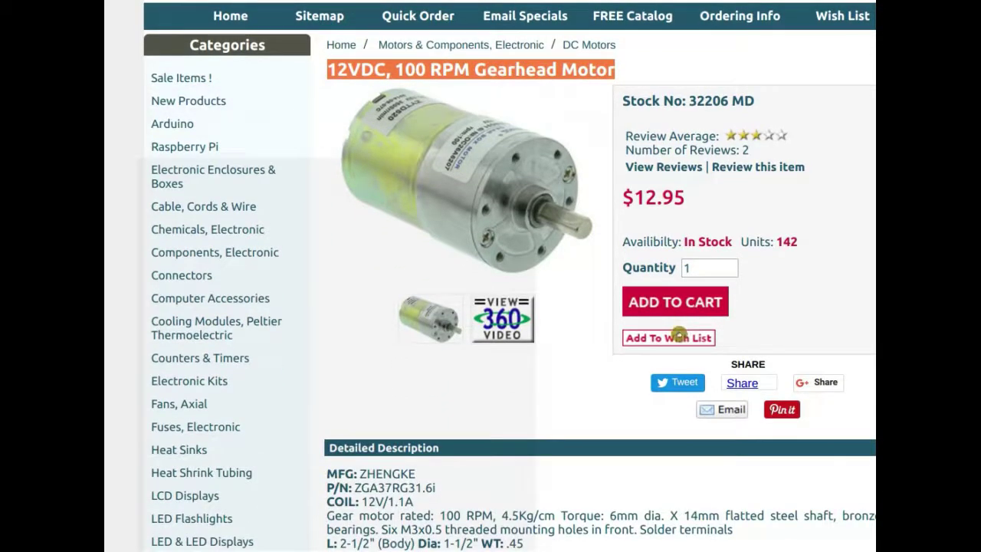
scroll(680, 335, "down", 2)
scroll(679, 335, "down", 5)
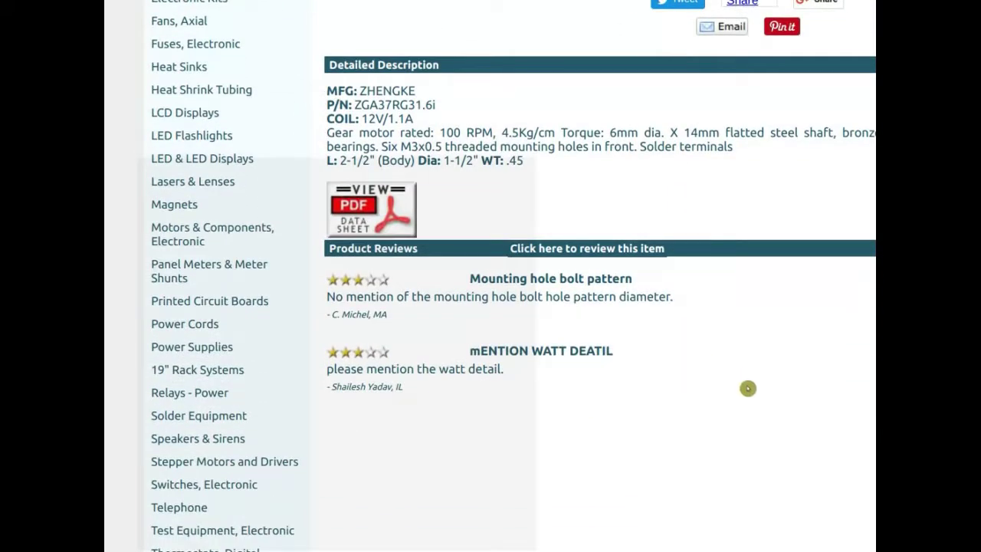
Finish reviewing the gearhead motor page and check the Winder Master Part Index's purchasing links across the Tension Mechanism and Spool Mechanism sections.
scroll(748, 388, "up", 6)
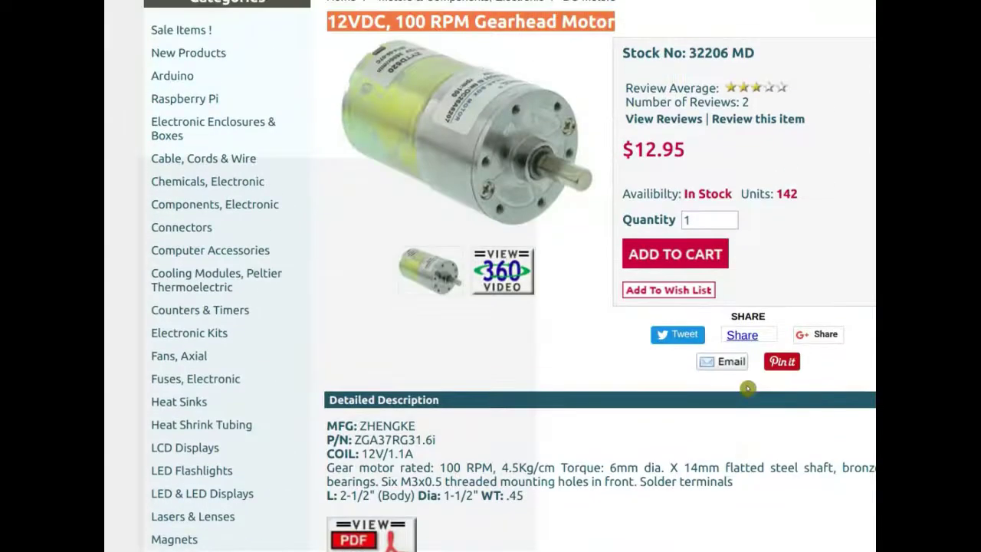
scroll(747, 388, "up", 3)
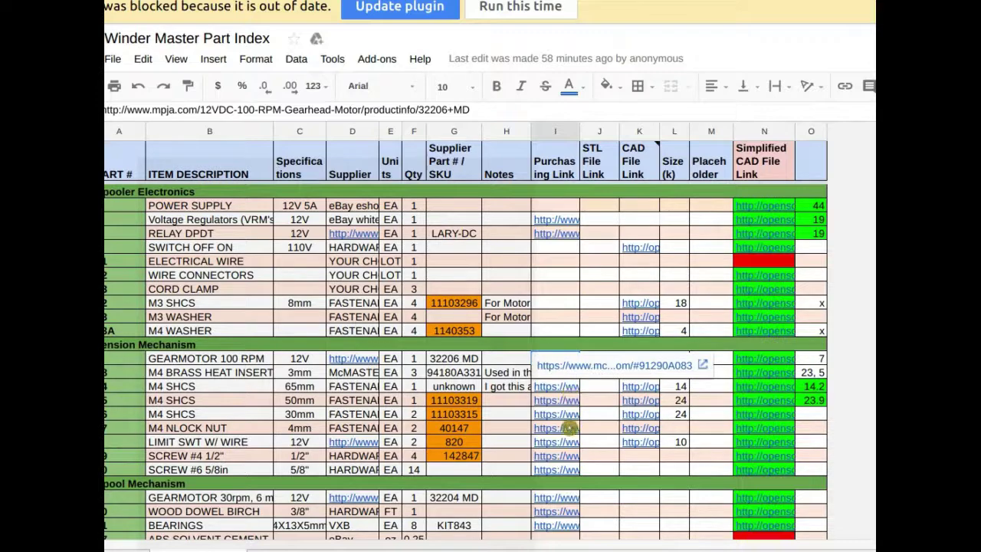
scroll(570, 428, "down", 2)
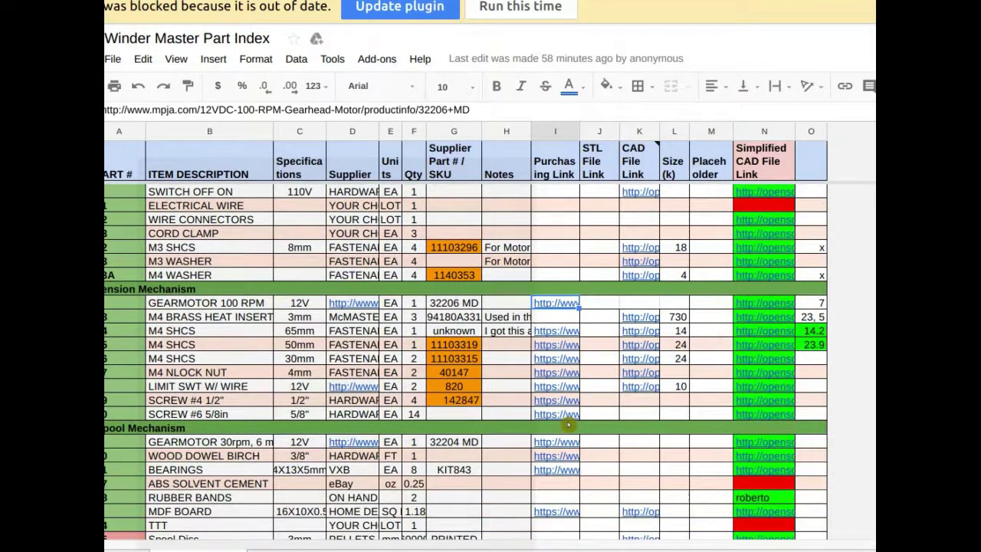
scroll(569, 425, "down", 3)
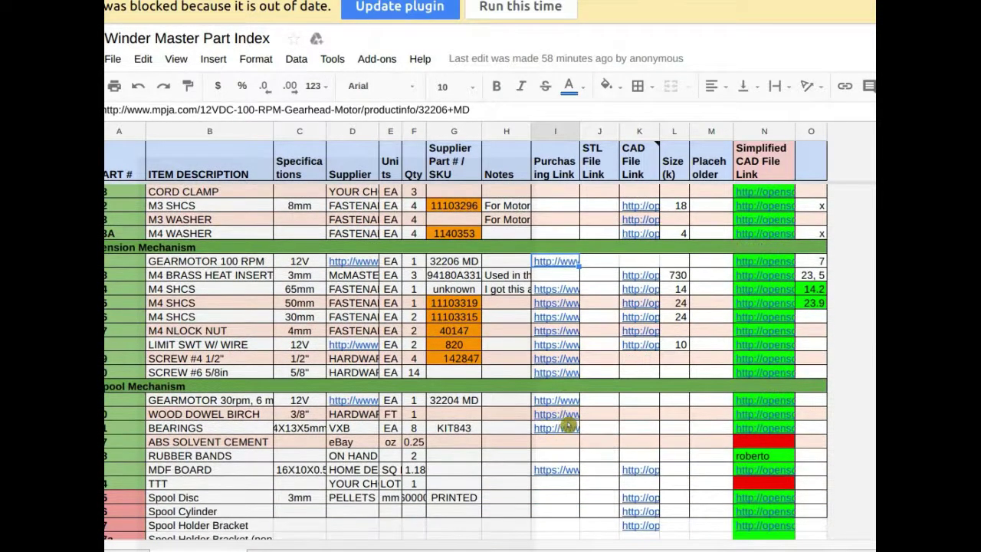
scroll(568, 425, "down", 2)
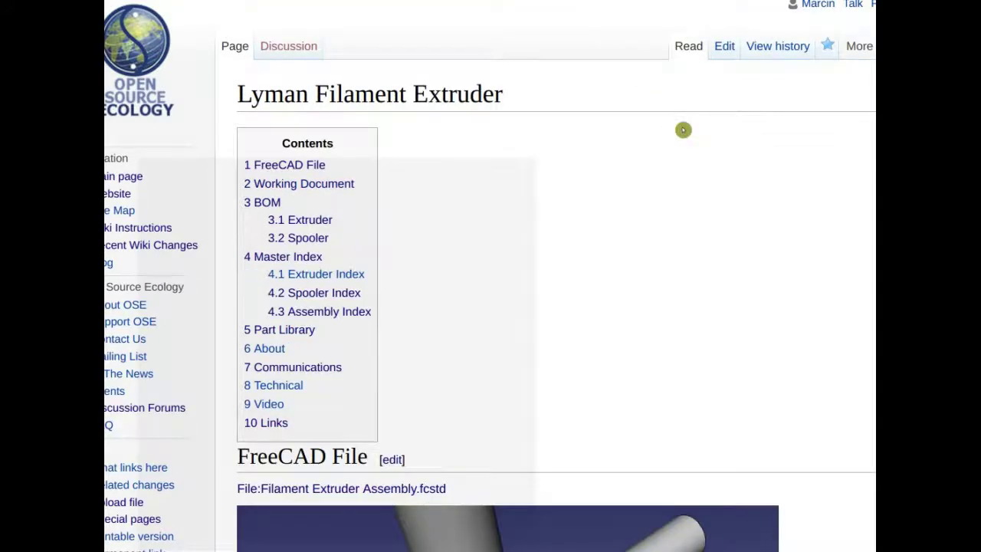
Go to the Master Index section of the Lyman Filament Extruder wiki page and look through to its Spooler Index.
scroll(521, 246, "down", 1)
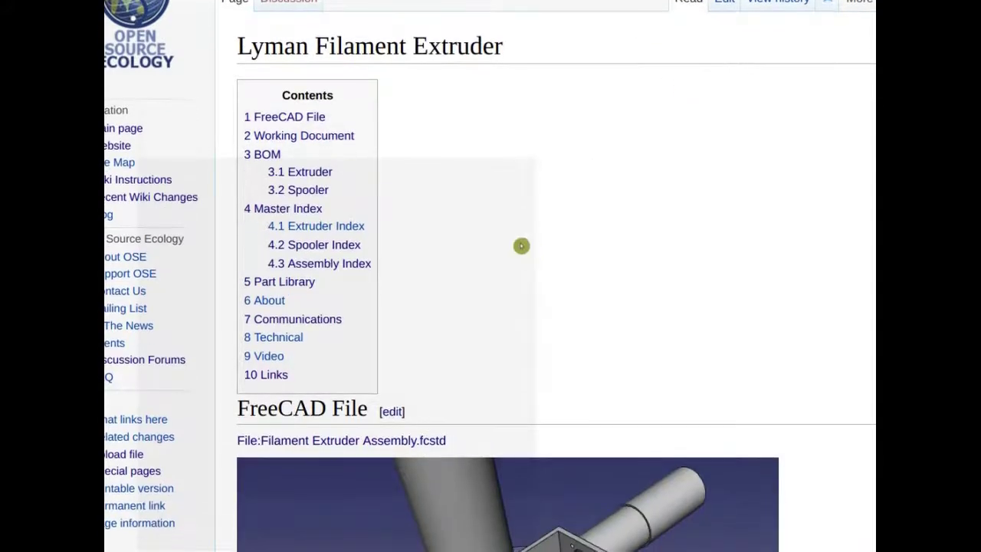
left_click(270, 214)
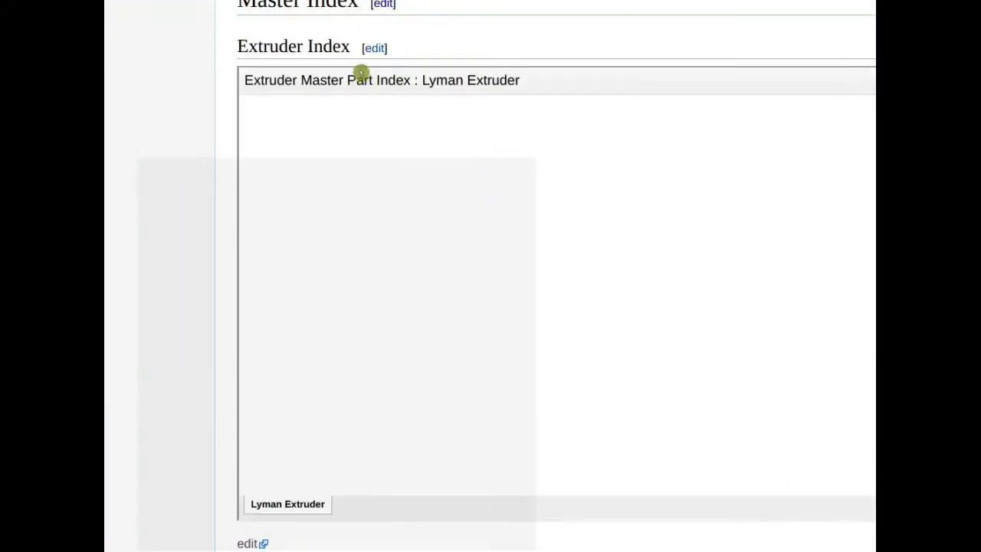
scroll(298, 48, "down", 8)
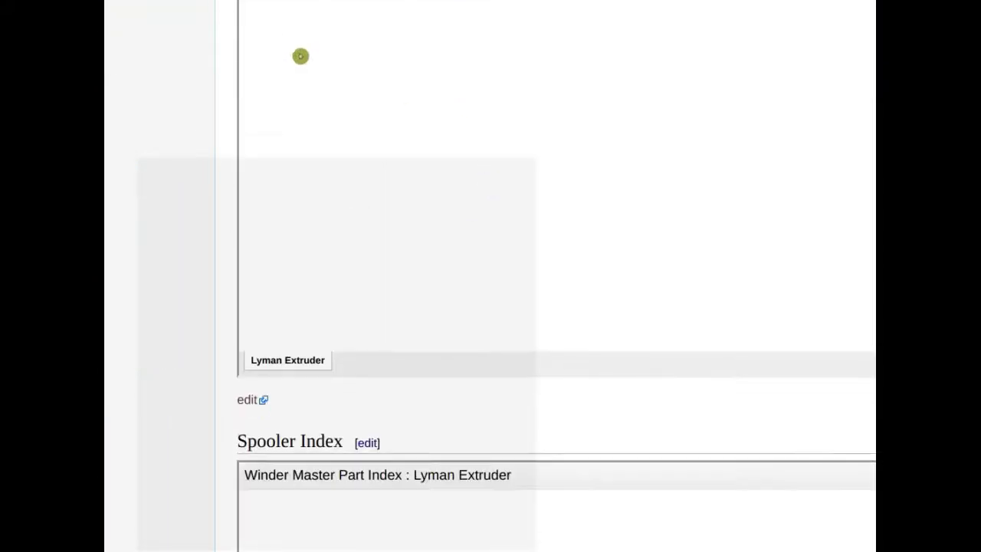
scroll(270, 316, "down", 2)
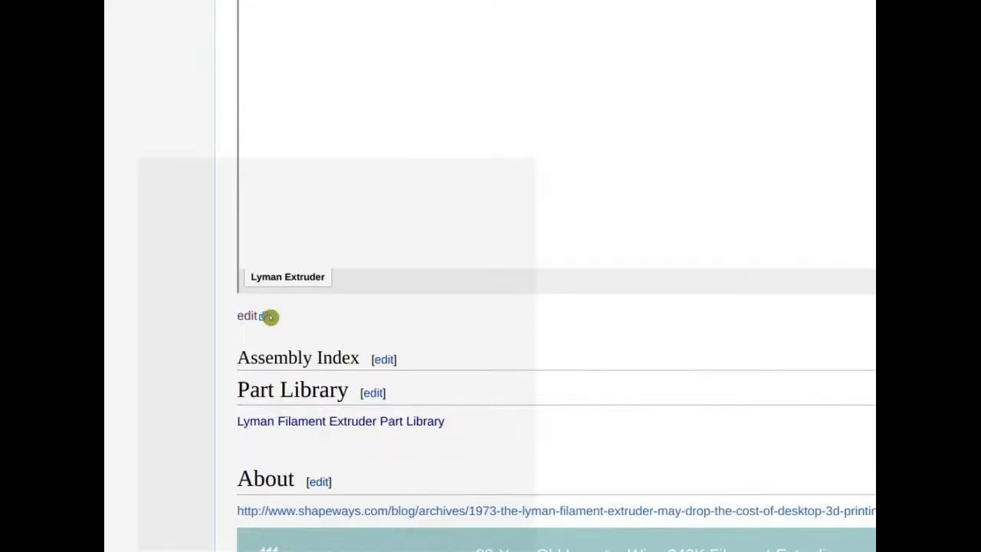
Return to the embedded Extruder Index and look over its Extruder Electronics and Extruder barrel assembly parts.
scroll(310, 322, "up", 5)
scroll(310, 321, "up", 5)
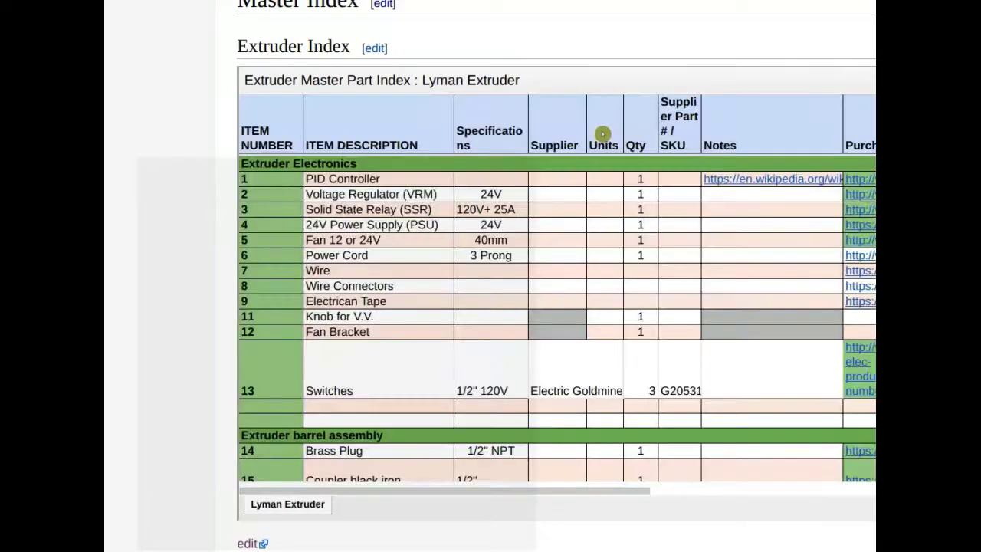
scroll(607, 284, "up", 1)
scroll(607, 284, "up", 1)
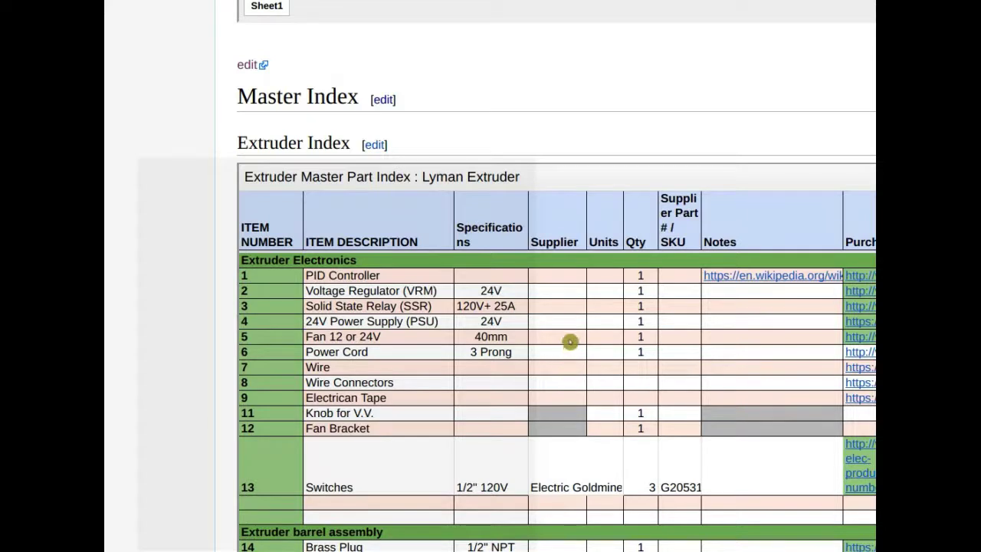
scroll(569, 335, "down", 3)
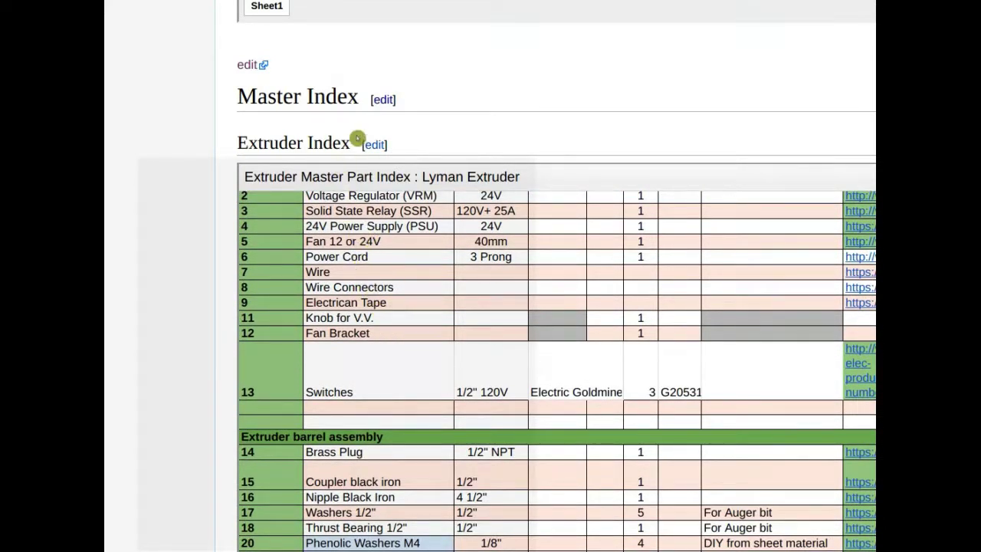
scroll(514, 373, "up", 4)
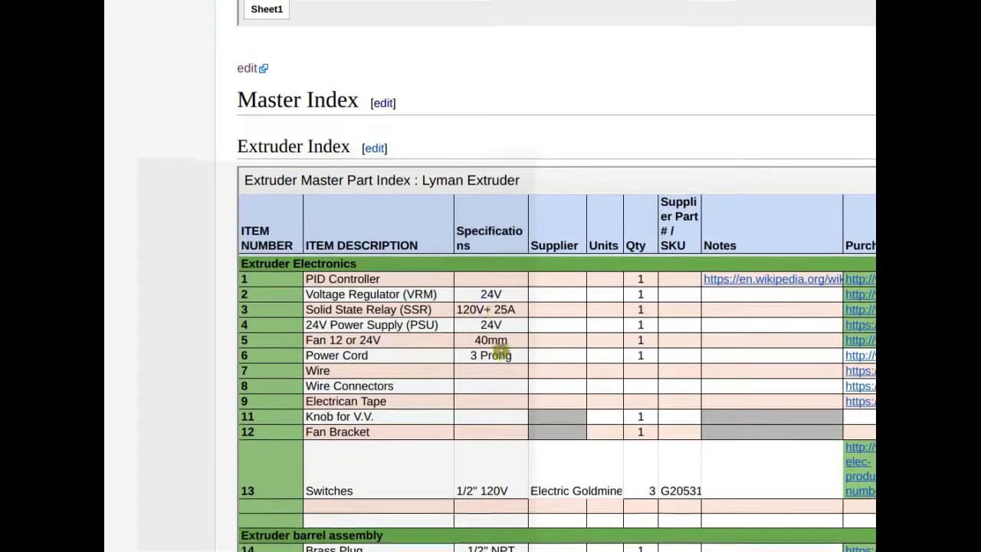
scroll(498, 349, "up", 1)
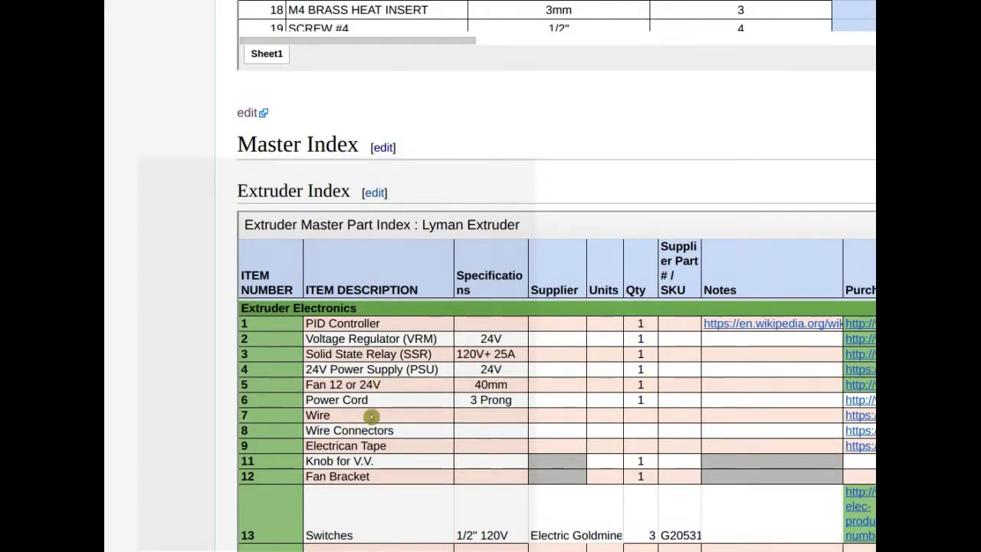
Open the purchasing link of Wire Connectors in the Extruder Index and browse the female spade connector listings.
left_click(859, 430)
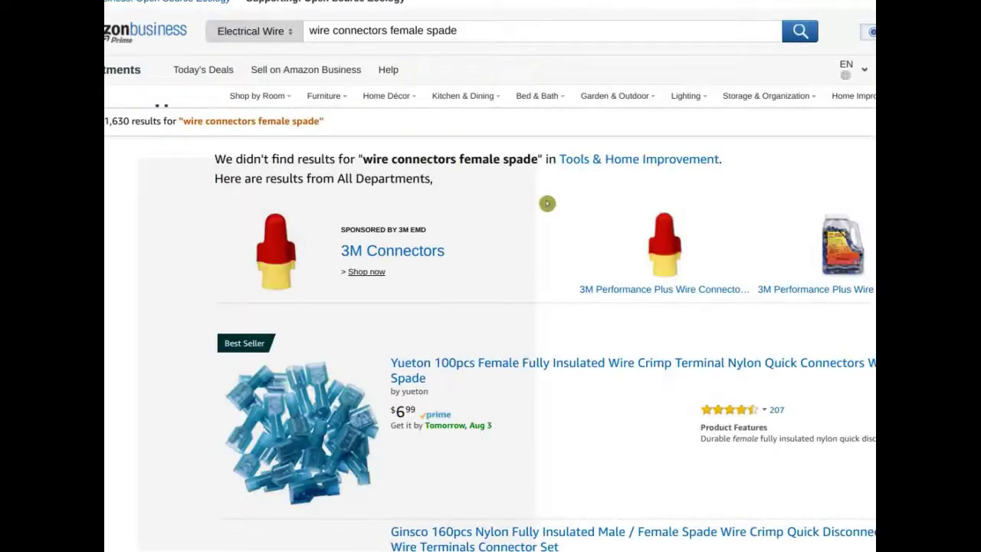
scroll(549, 203, "down", 8)
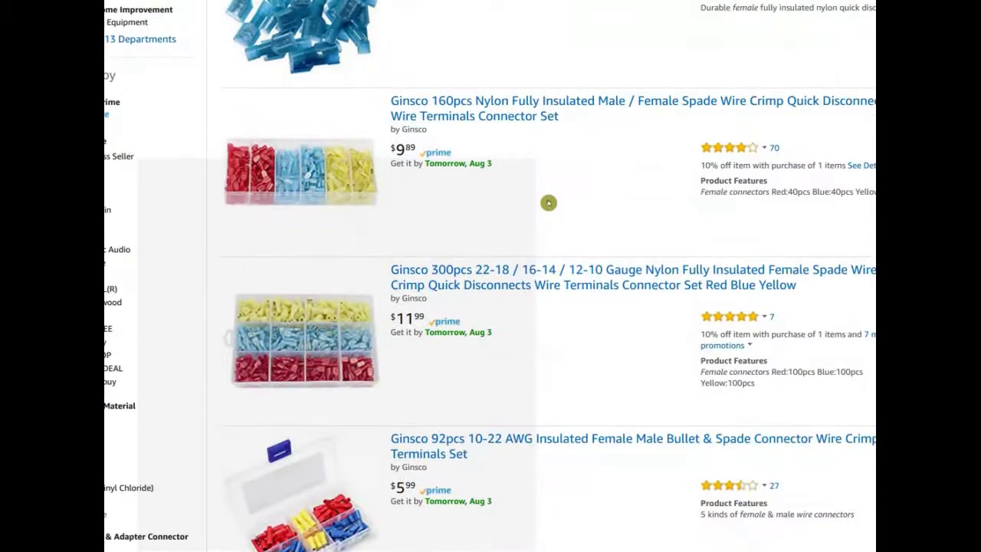
scroll(549, 203, "down", 3)
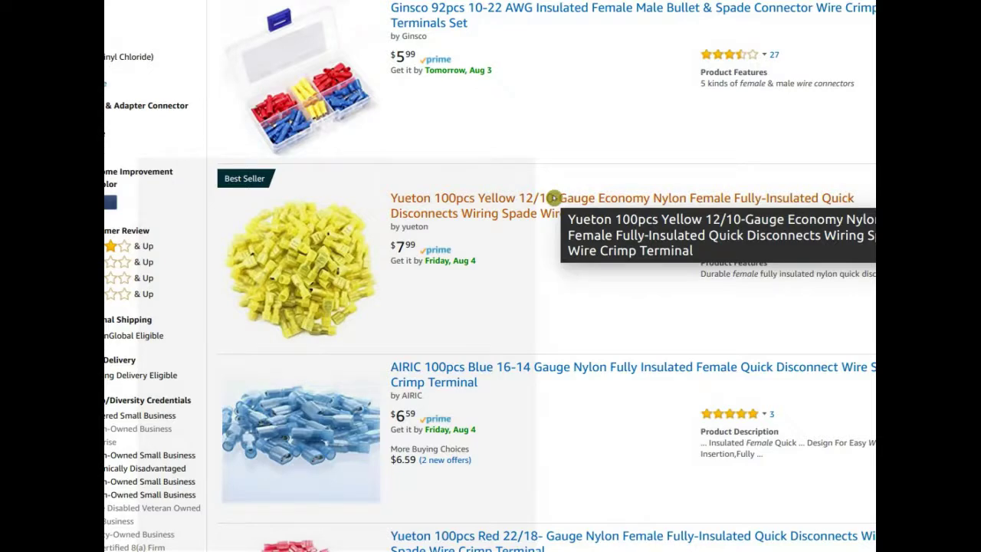
scroll(554, 197, "down", 2)
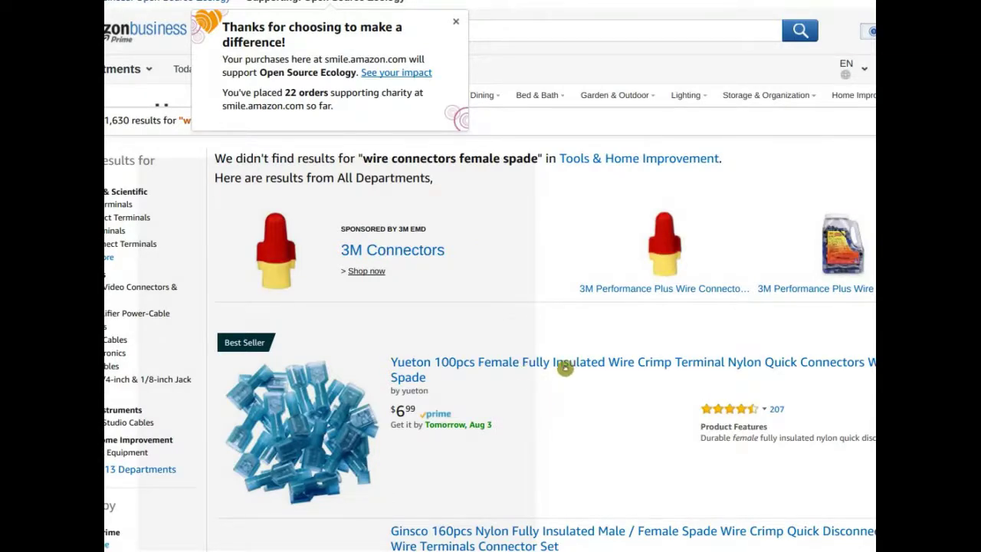
scroll(685, 364, "down", 3)
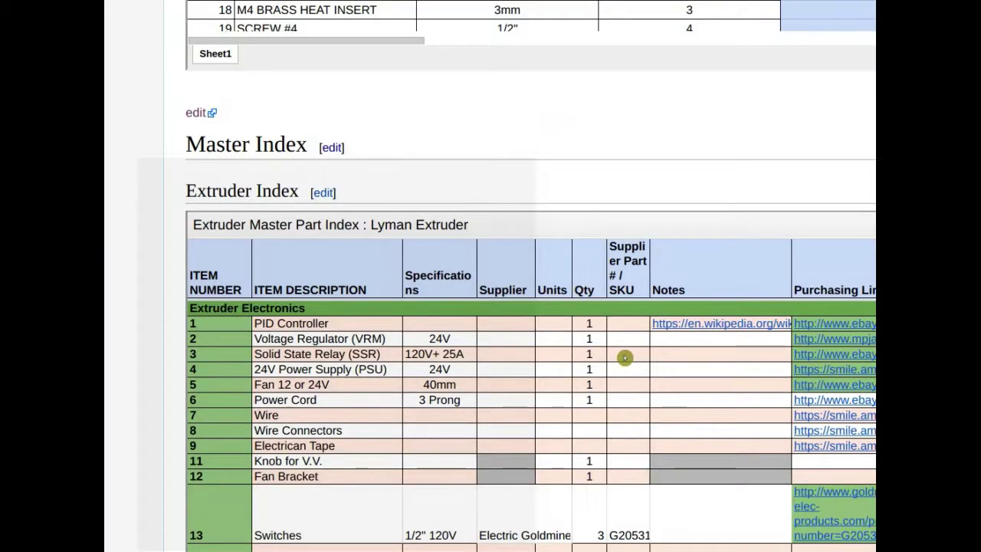
Examine the Extruder Index from Extruder Electronics through Box Enclosure & Hopper for how completely its purchasing links are filled in.
scroll(625, 358, "down", 2)
scroll(625, 357, "down", 3)
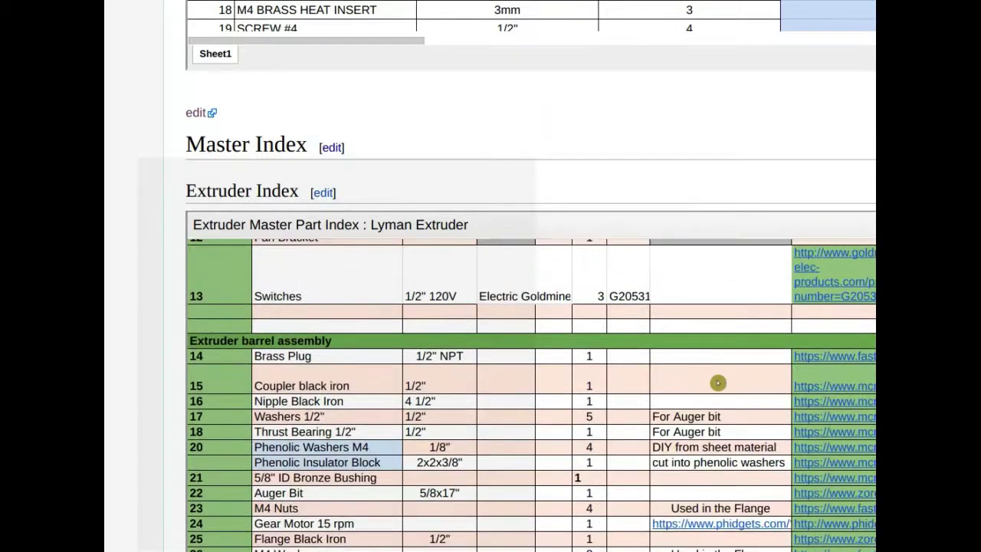
scroll(717, 382, "up", 3)
scroll(717, 383, "up", 2)
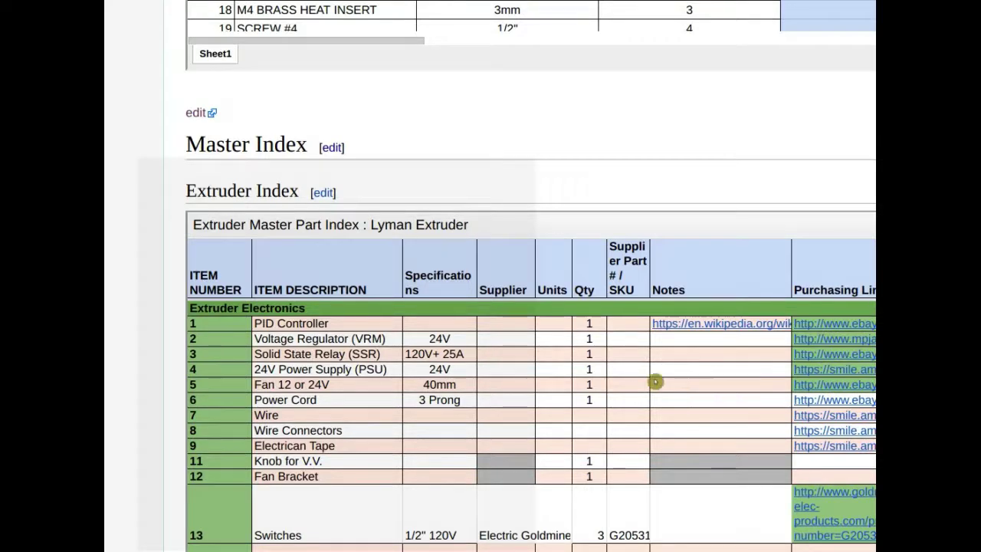
scroll(511, 341, "up", 1)
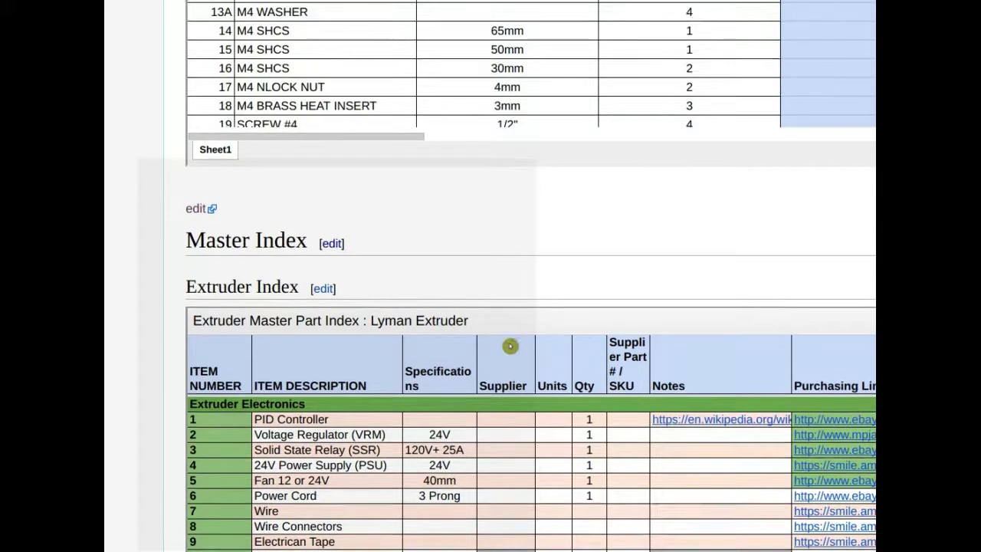
scroll(511, 346, "down", 3)
scroll(531, 307, "down", 4)
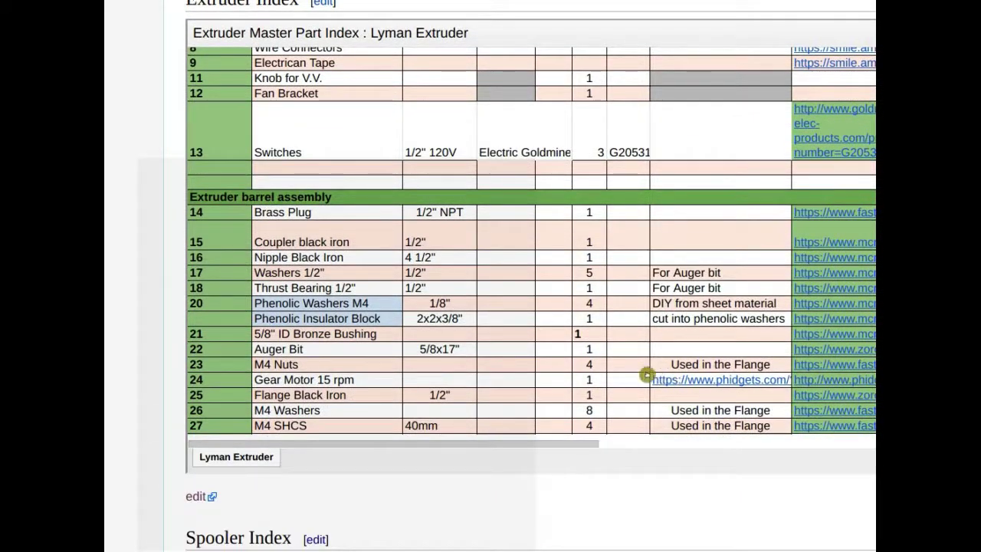
scroll(501, 315, "down", 1)
scroll(501, 315, "down", 5)
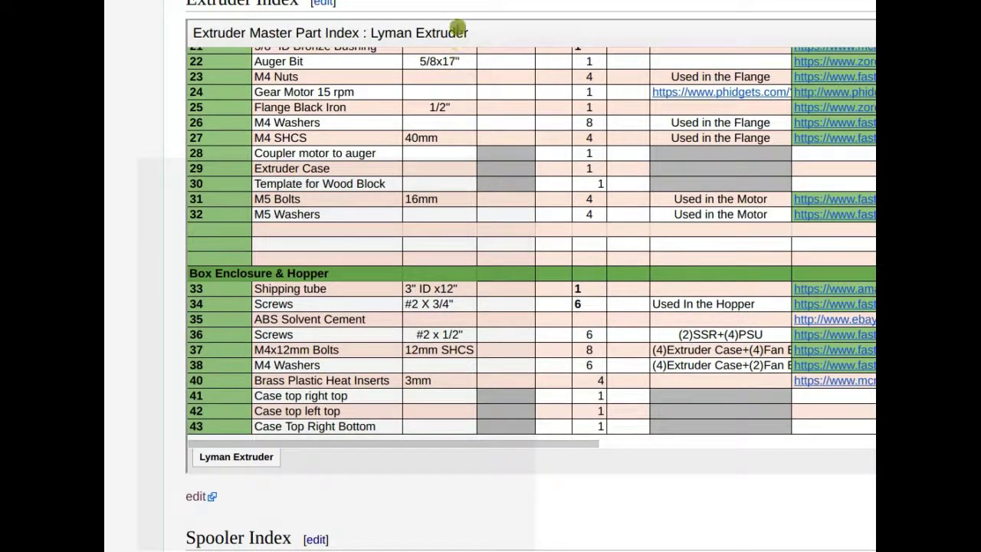
scroll(529, 276, "down", 4)
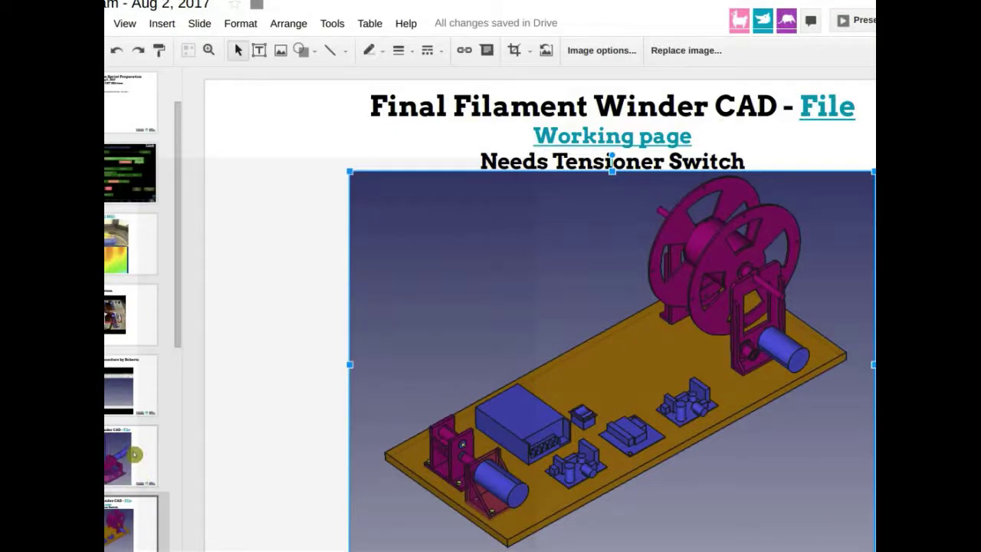
View the slide before Final Filament Winder CAD, then check the wiki's Spooler Index for missing entries in the Purchasing Link column.
left_click(135, 457)
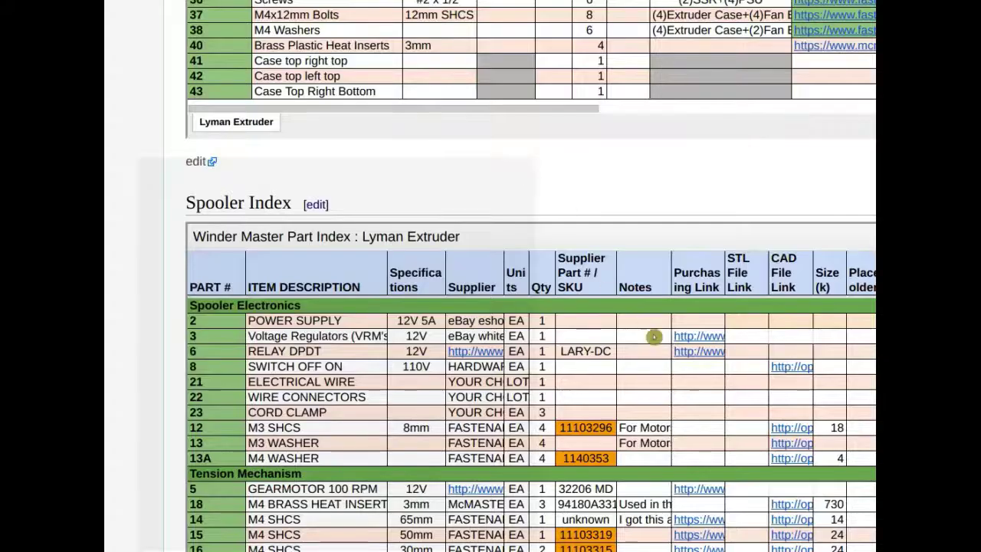
scroll(645, 349, "down", 10)
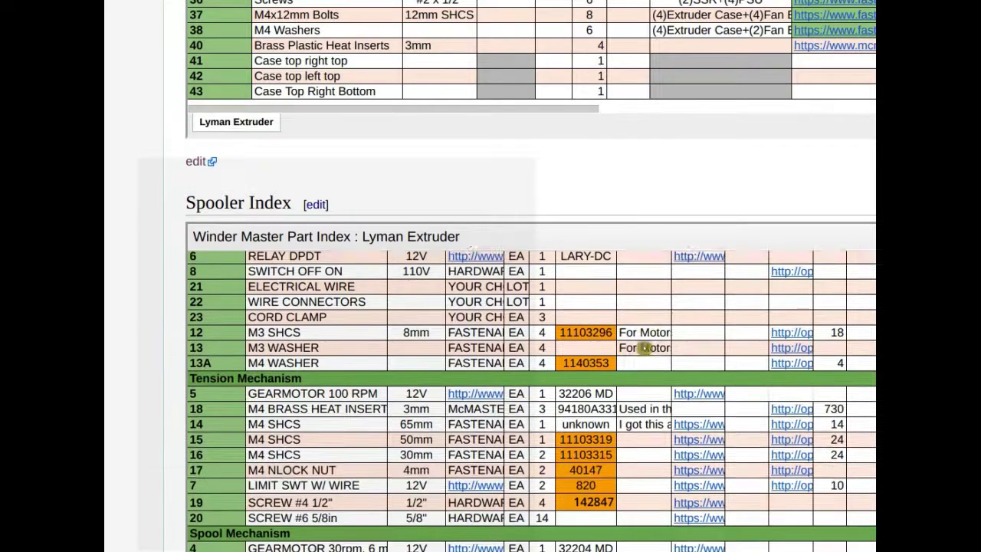
scroll(645, 349, "down", 7)
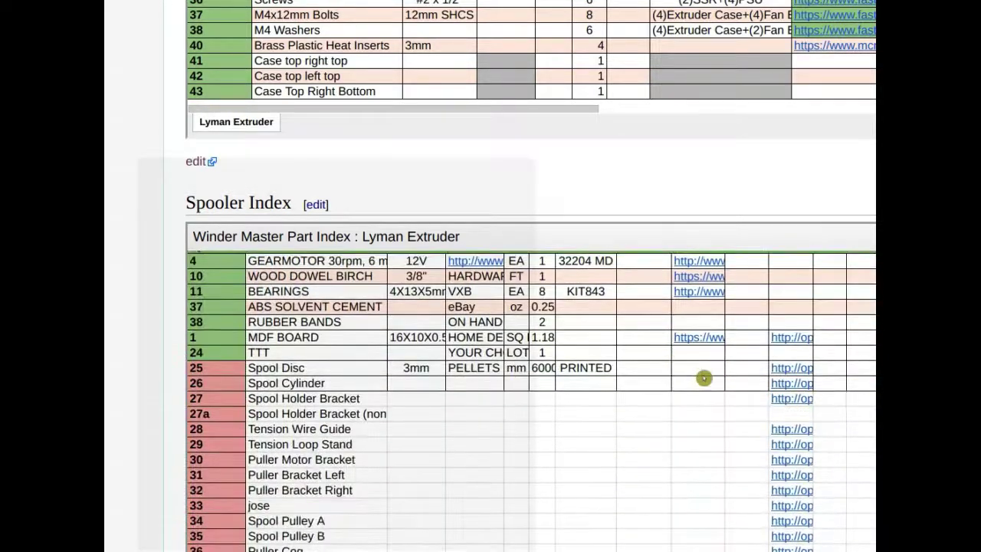
scroll(761, 400, "up", 15)
scroll(813, 372, "up", 10)
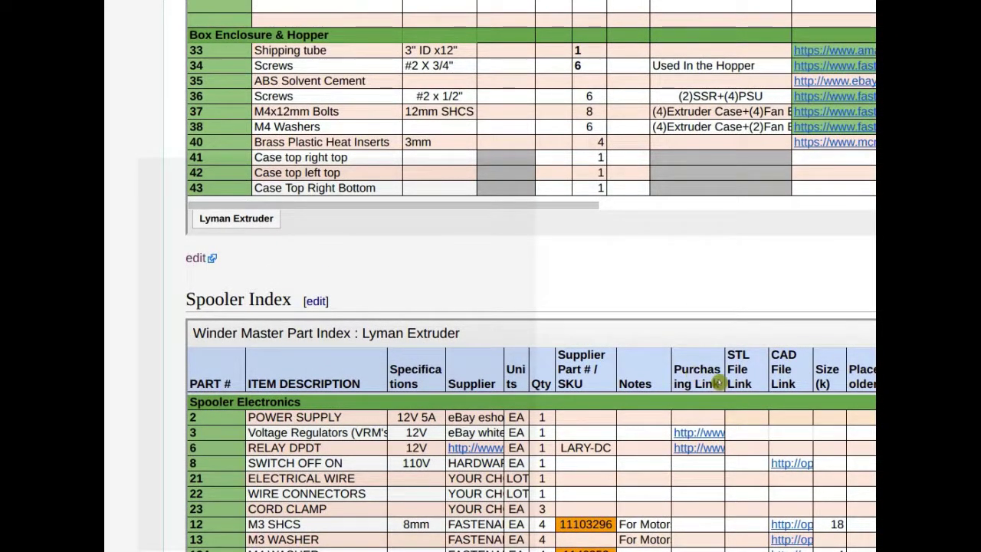
scroll(790, 374, "down", 1)
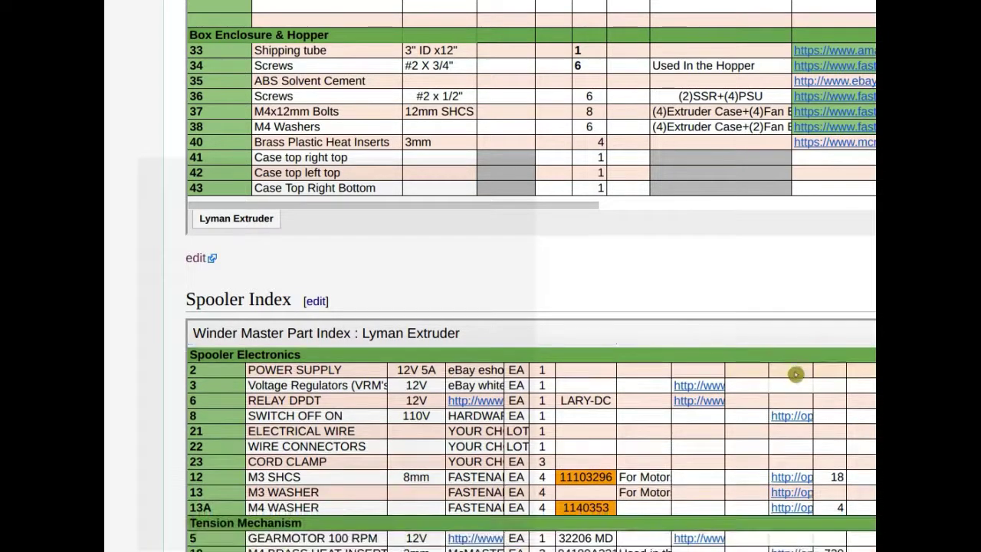
scroll(795, 375, "down", 5)
scroll(689, 477, "down", 1)
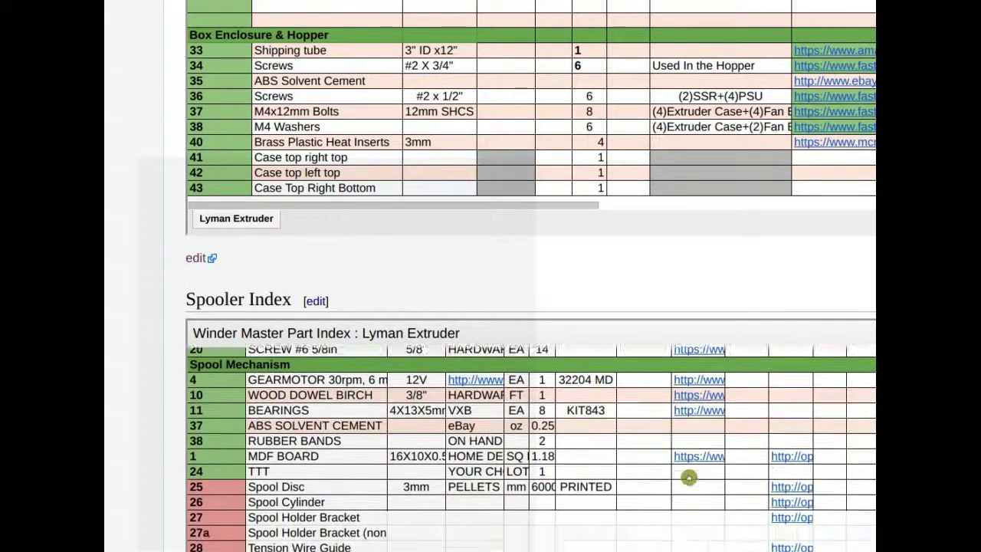
scroll(689, 477, "down", 2)
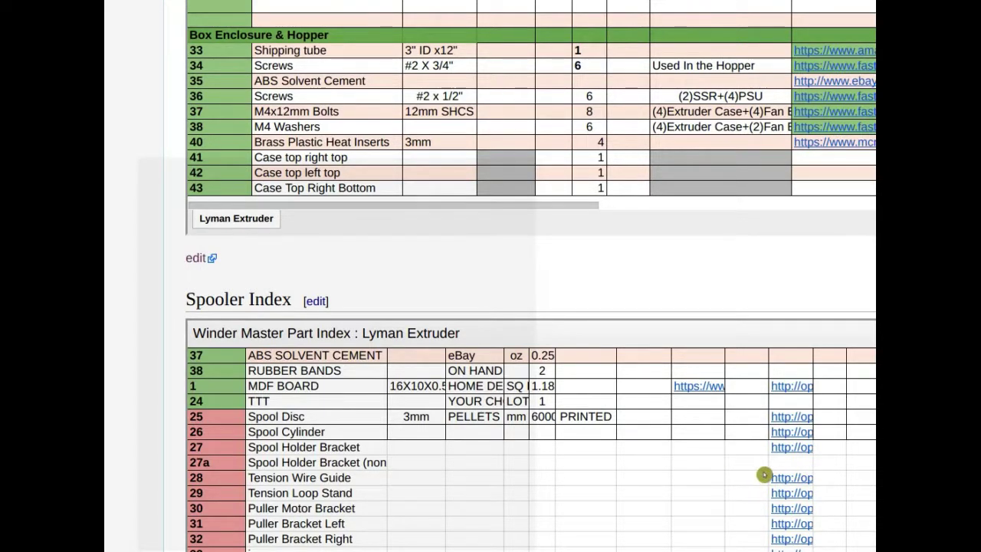
Check the Spooler Index's CAD File Link column down to the Final Winder Assembly row, then revisit the Tension Mechanism purchasing links.
scroll(764, 476, "up", 10)
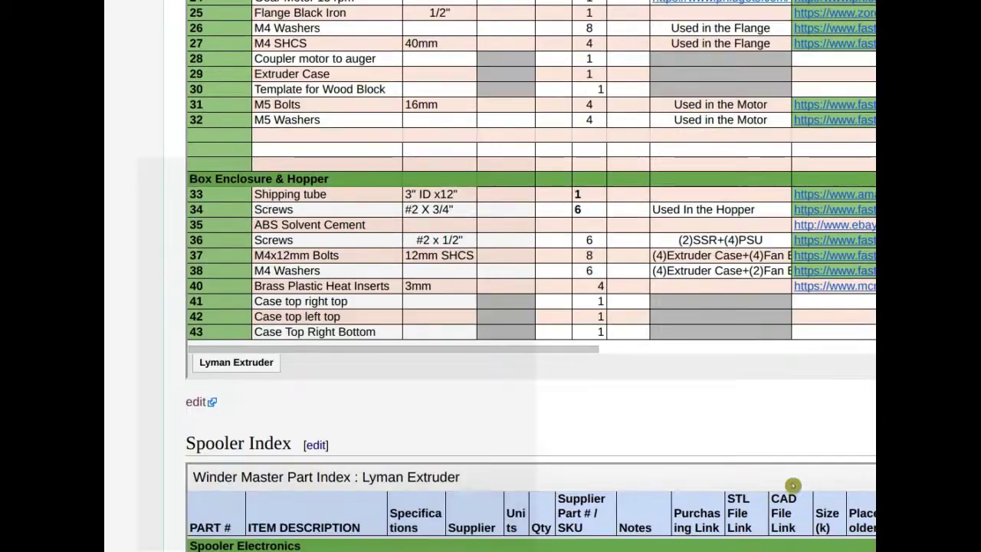
scroll(813, 465, "down", 2)
scroll(813, 465, "down", 3)
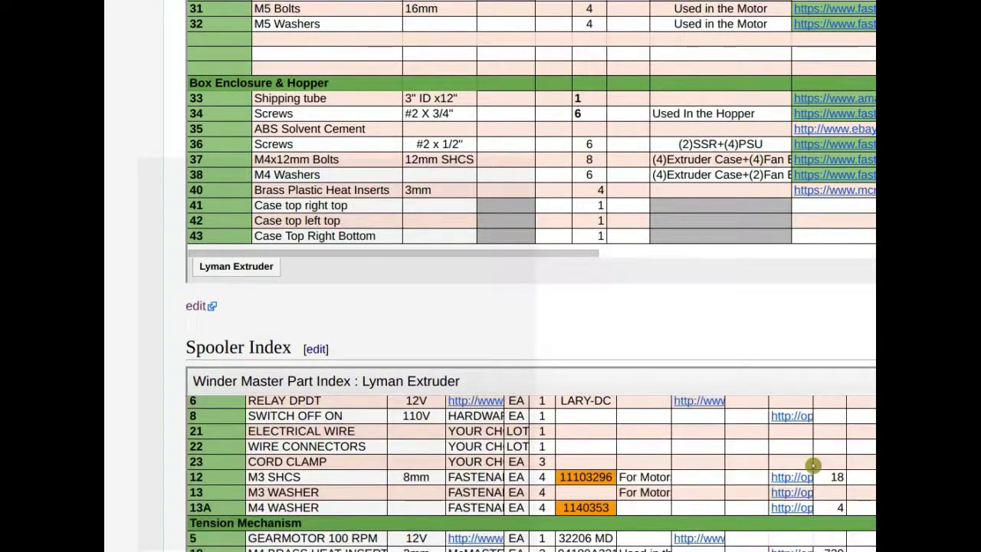
scroll(819, 456, "down", 3)
scroll(824, 445, "down", 5)
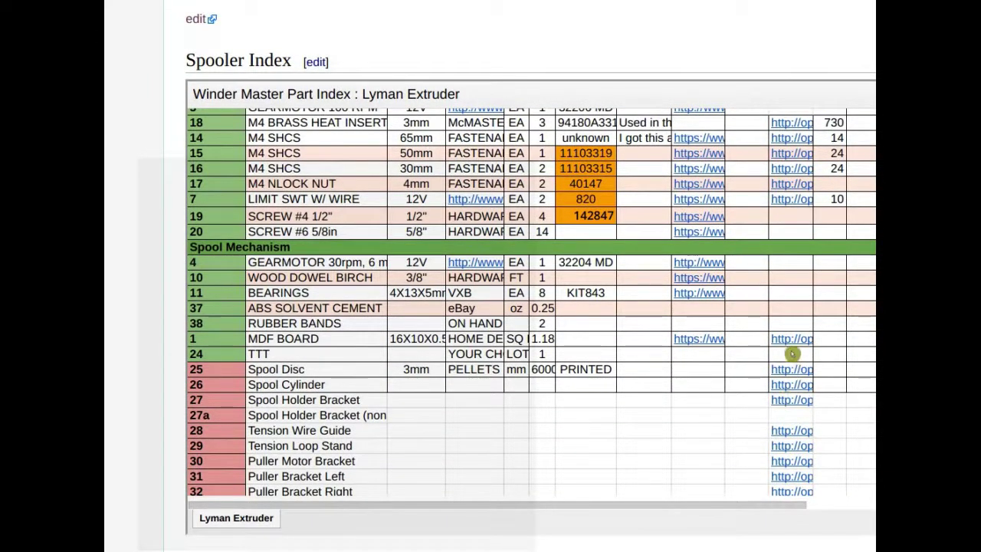
scroll(782, 375, "down", 4)
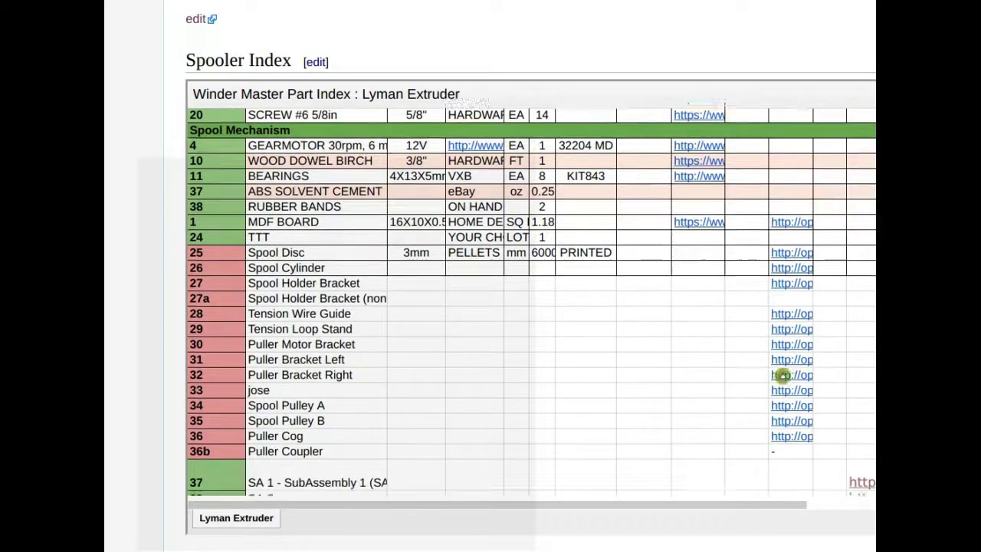
scroll(767, 360, "down", 2)
scroll(690, 274, "down", 3)
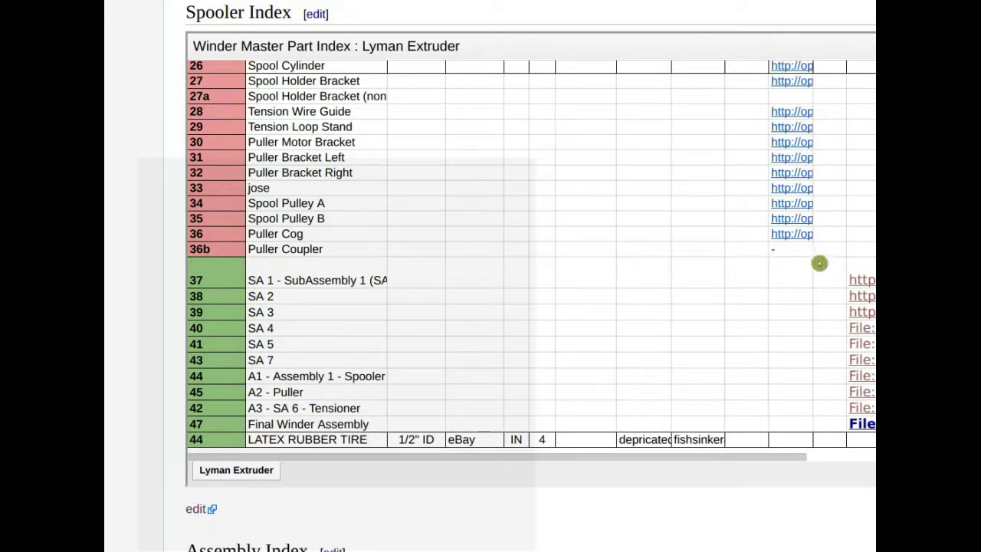
scroll(685, 253, "up", 5)
scroll(686, 252, "up", 8)
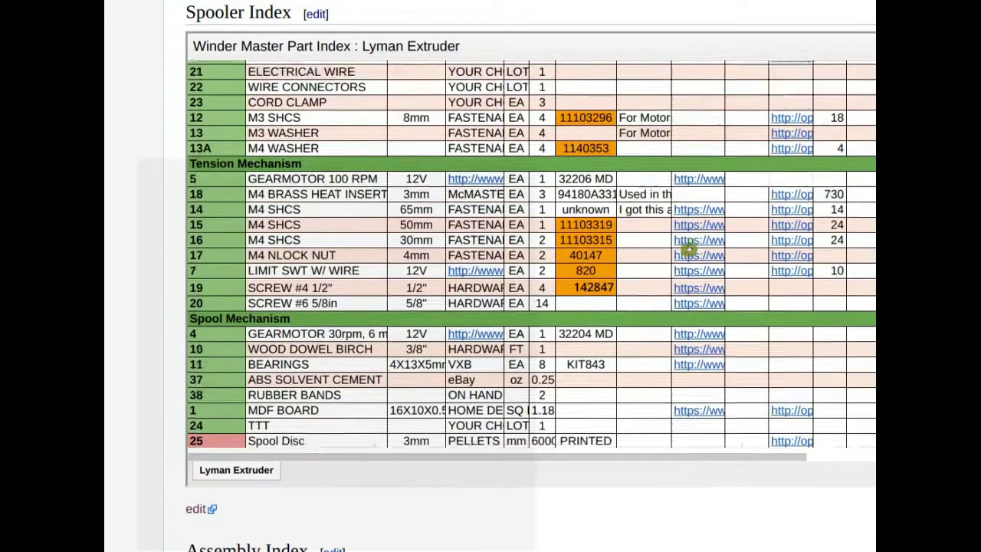